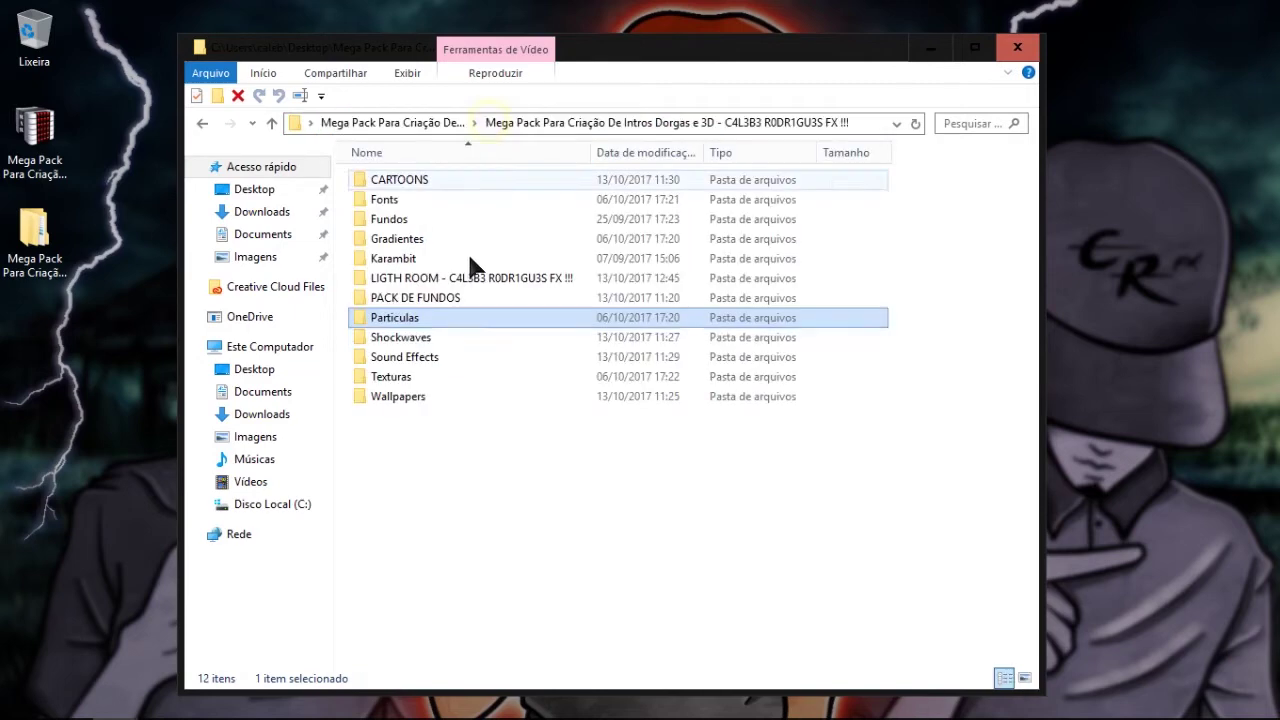
# Step: Open the Shockwaves folder, look through its video files, and select all of them
pyautogui.doubleClick(420, 343)
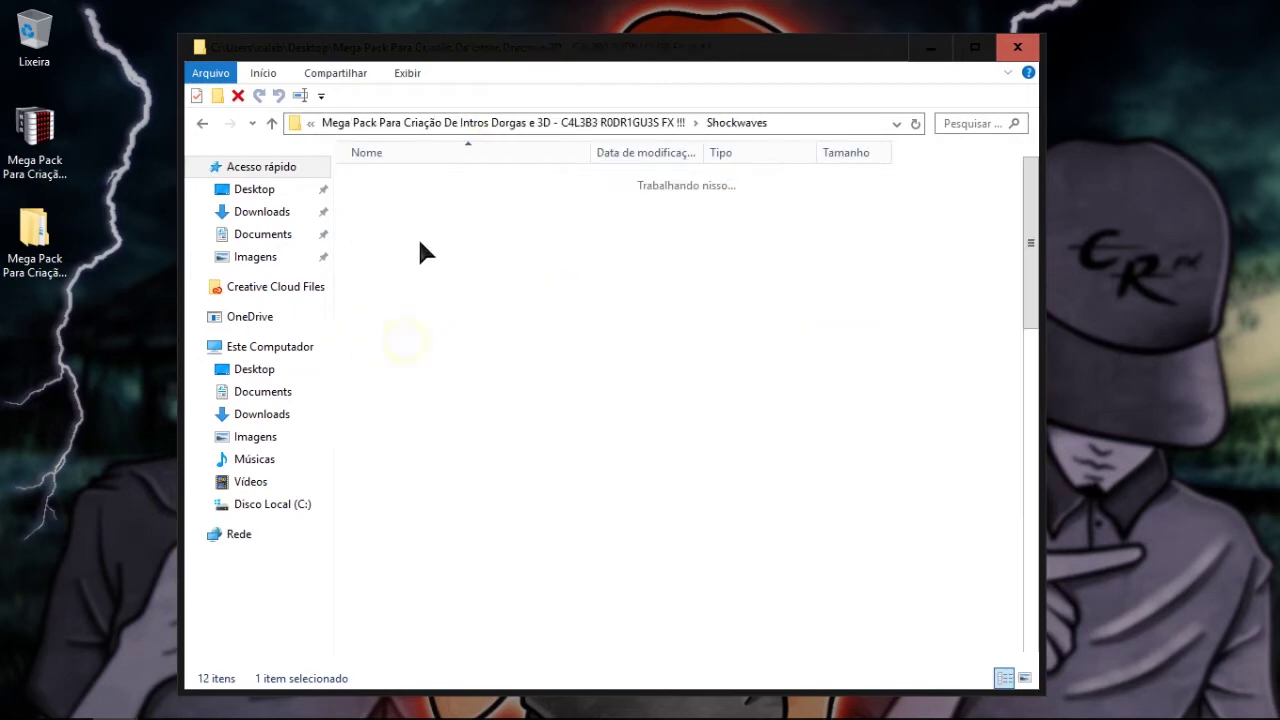
pyautogui.scroll(-10, 464, 346)
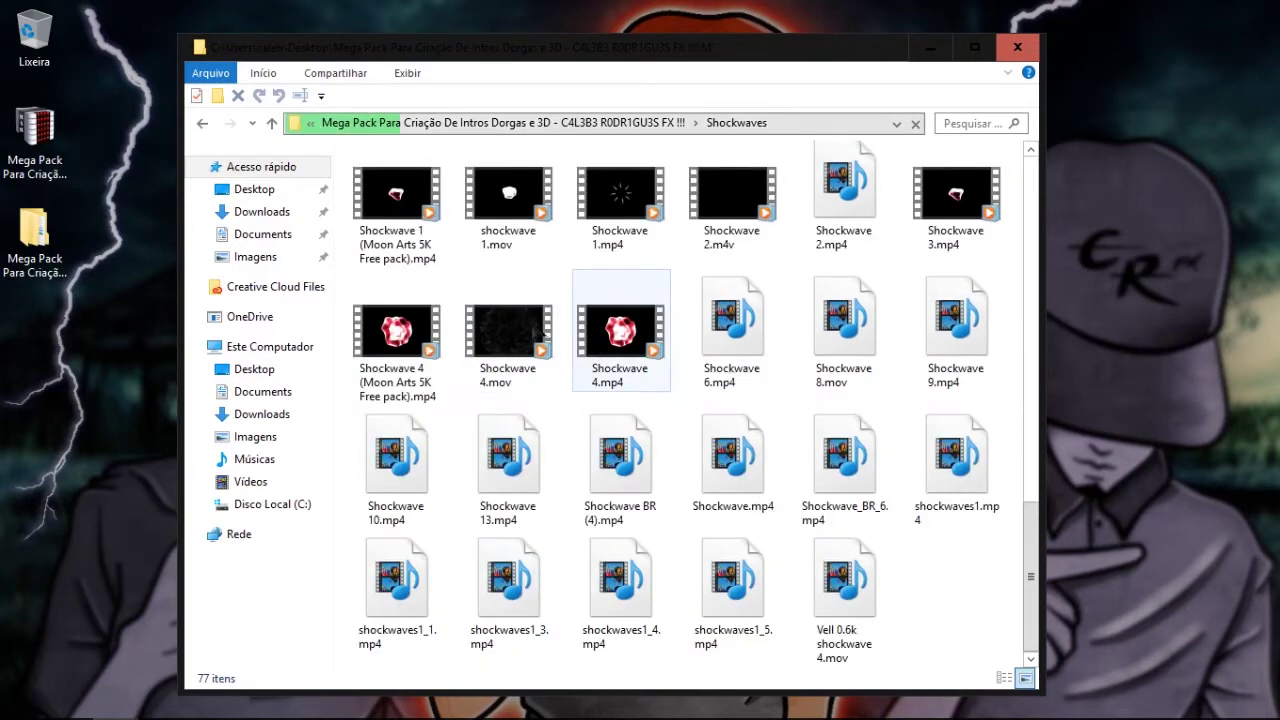
pyautogui.scroll(2, 524, 328)
pyautogui.scroll(-10, 523, 323)
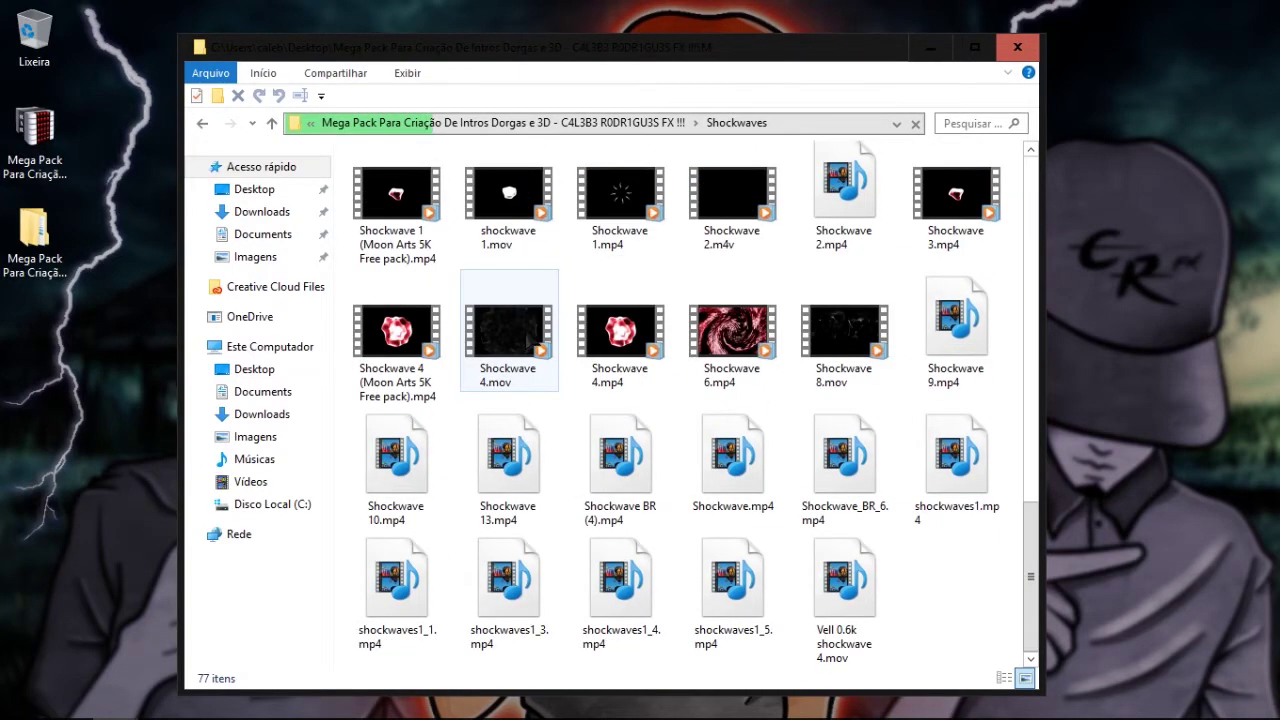
pyautogui.scroll(10, 545, 343)
pyautogui.hotkey('ctrl', 'a')
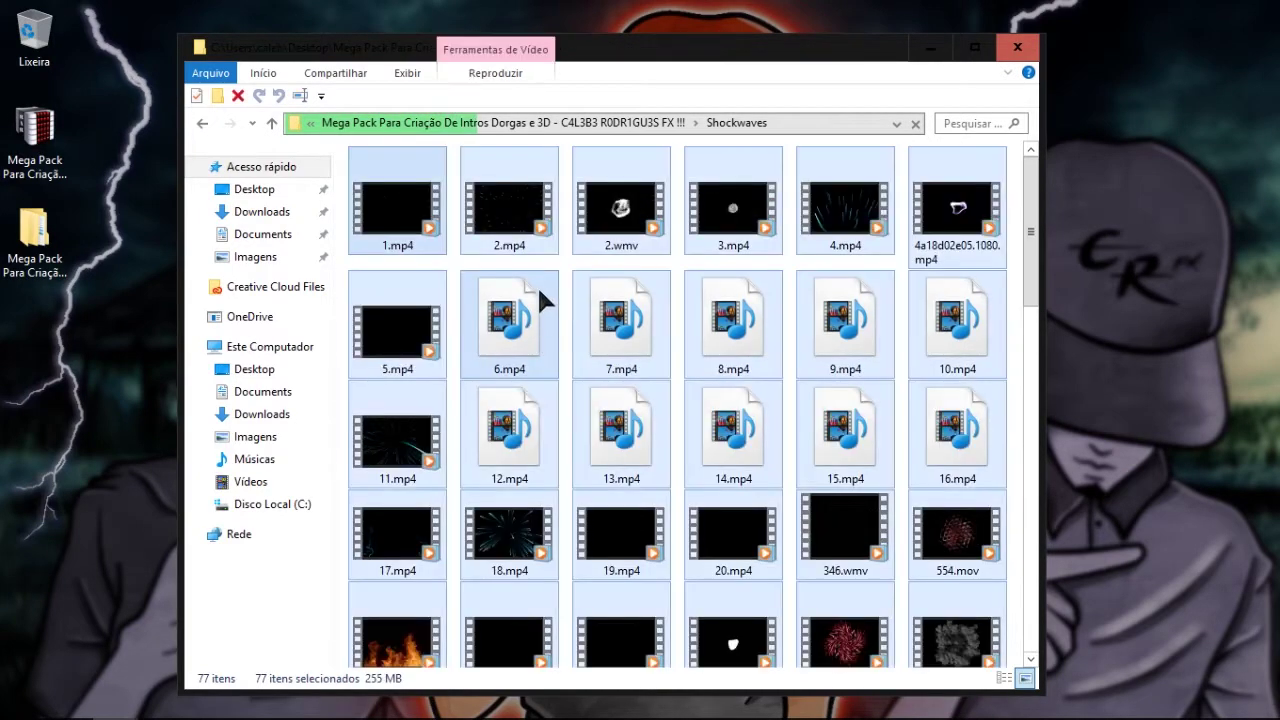
# Step: Return to the main pack folder, open Sound Effects, and look through its audio files, selecting Cinematic Boom.wav
pyautogui.click(561, 123)
pyautogui.doubleClick(415, 356)
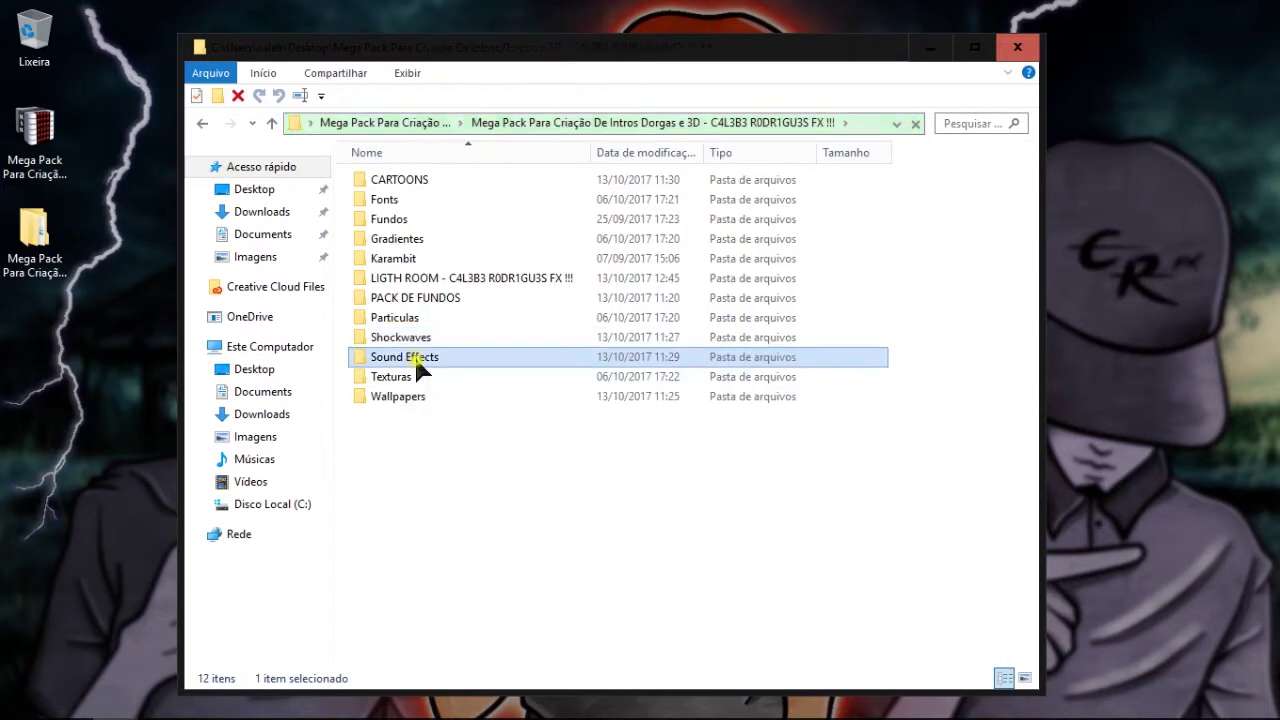
pyautogui.scroll(-20, 475, 405)
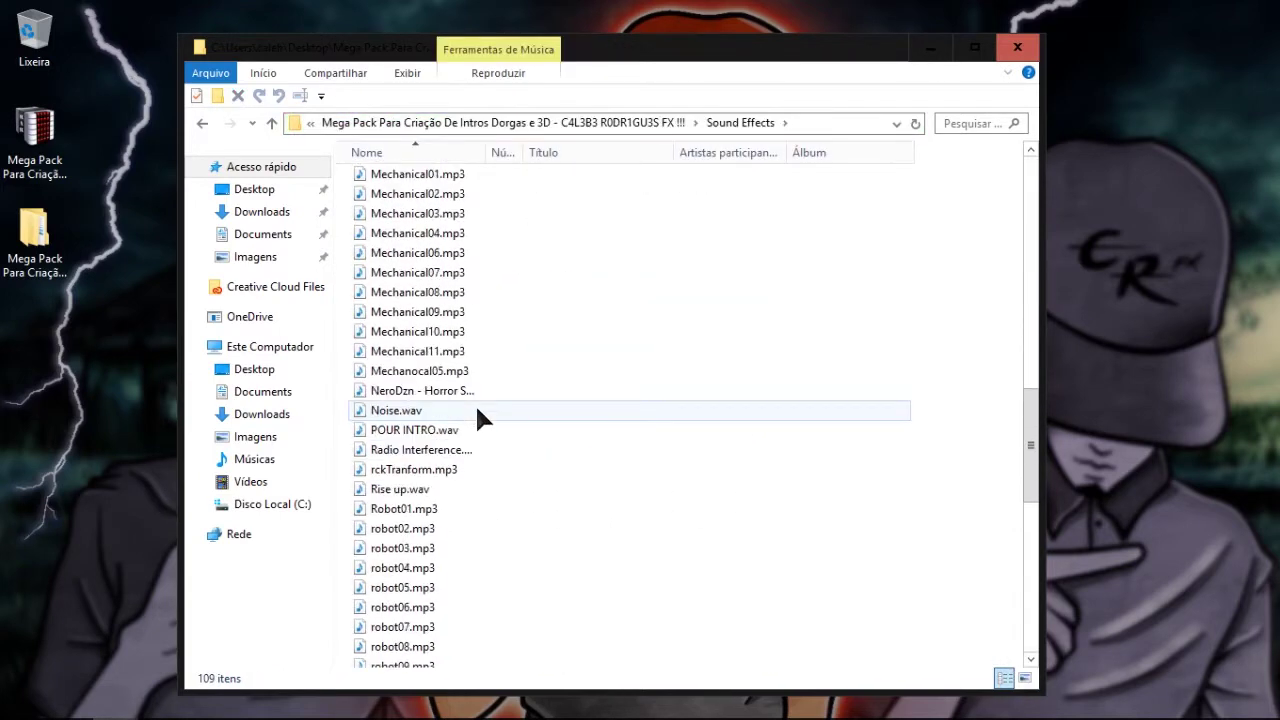
pyautogui.scroll(-5, 477, 403)
pyautogui.scroll(14, 478, 399)
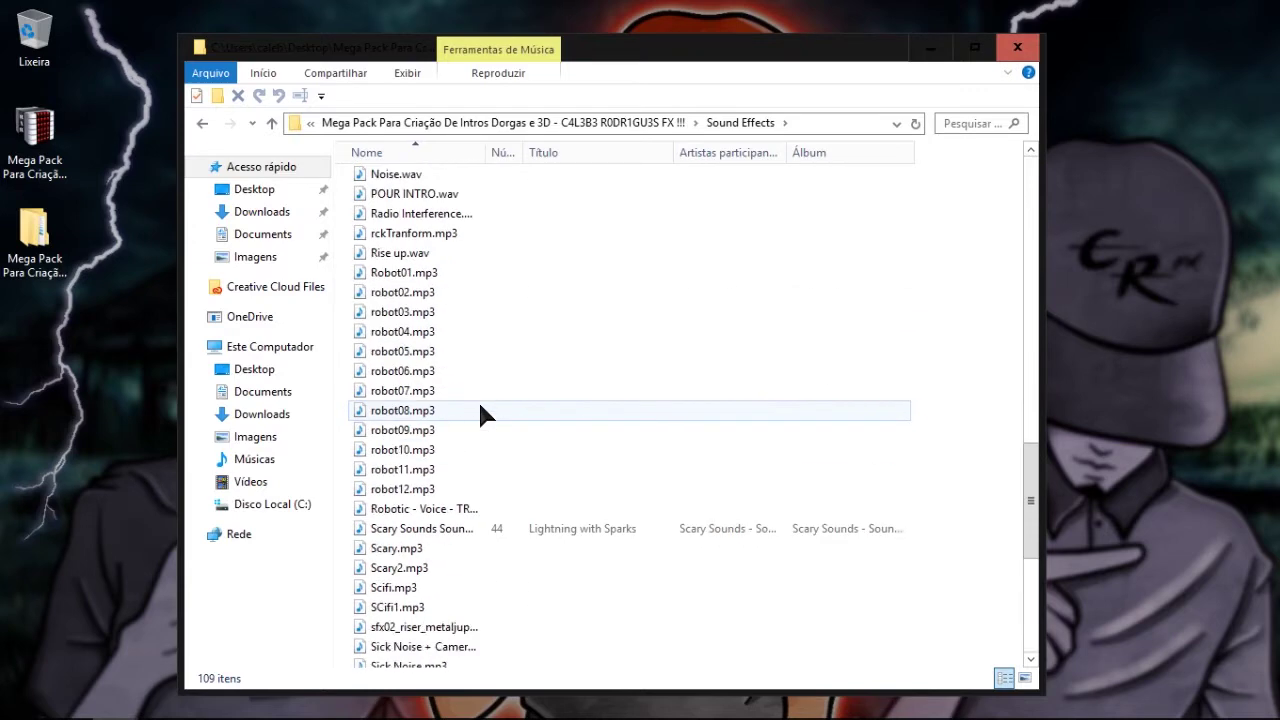
pyautogui.scroll(15, 478, 399)
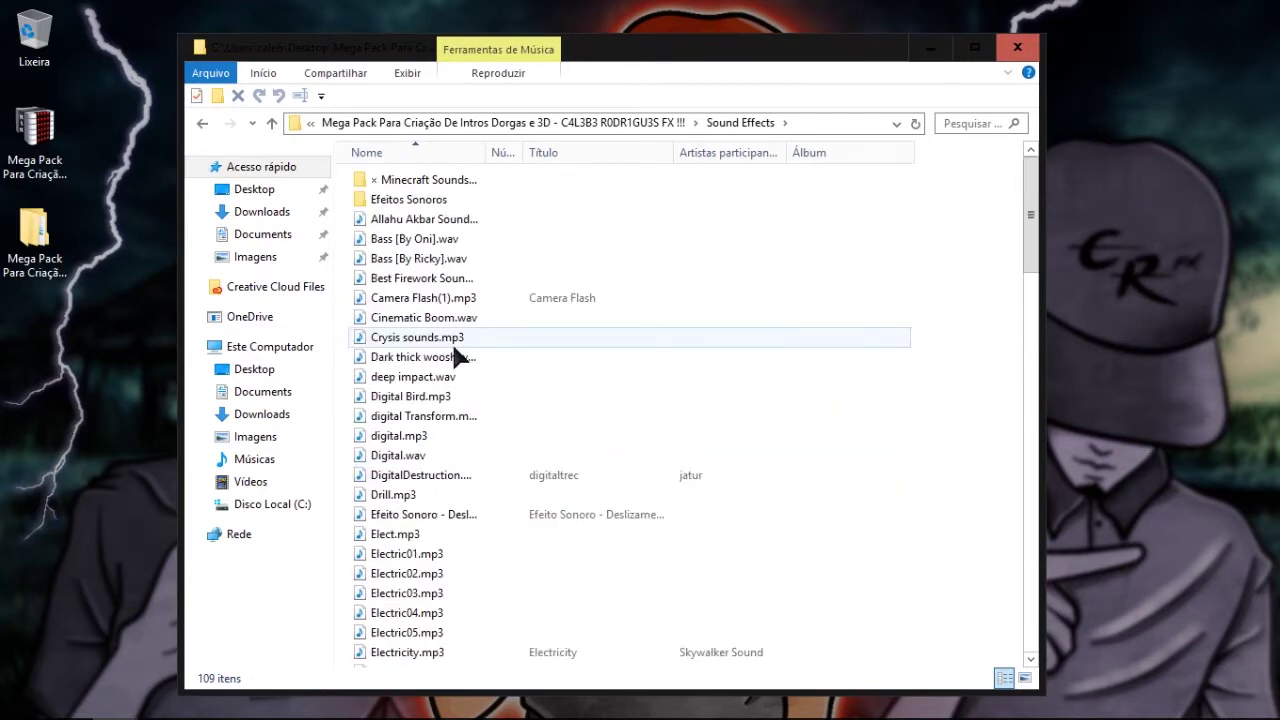
pyautogui.click(431, 300)
pyautogui.click(420, 317)
pyautogui.scroll(-13, 439, 410)
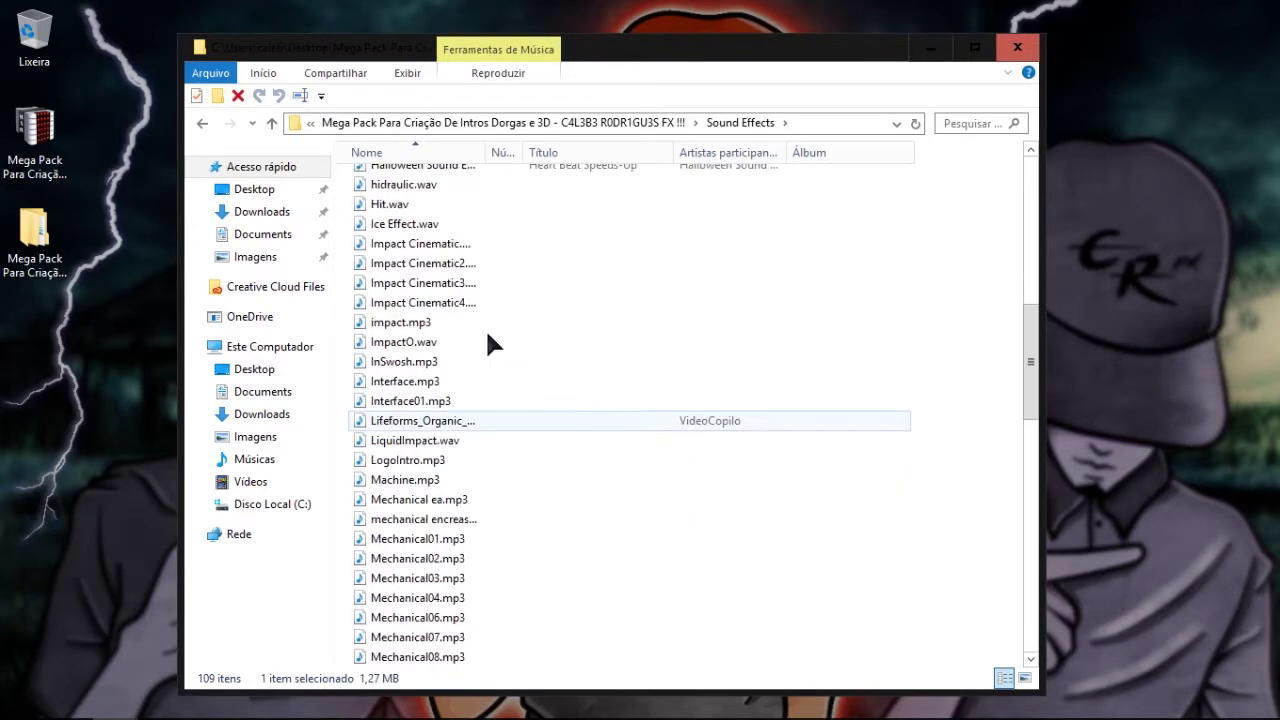
# Step: Return to the main pack folder, open Texturas, and look through its texture images
pyautogui.click(533, 122)
pyautogui.doubleClick(409, 391)
pyautogui.scroll(-10, 479, 329)
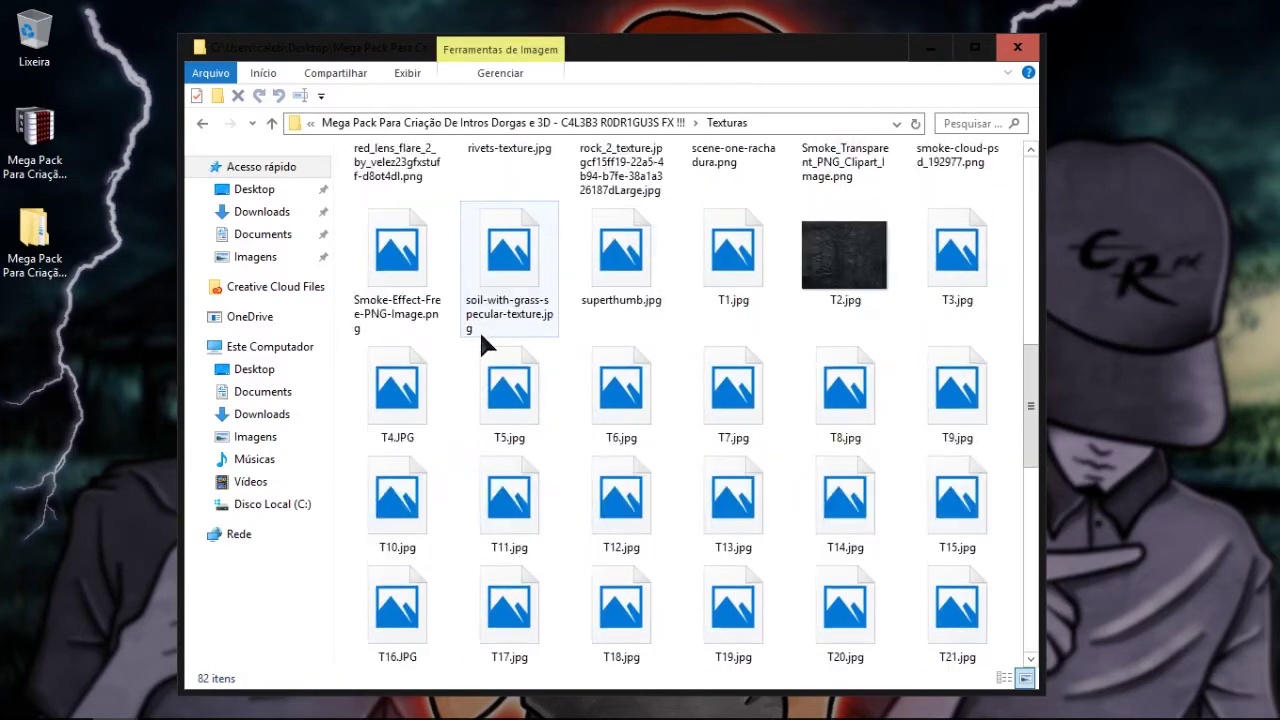
pyautogui.scroll(6, 481, 343)
pyautogui.scroll(4, 479, 329)
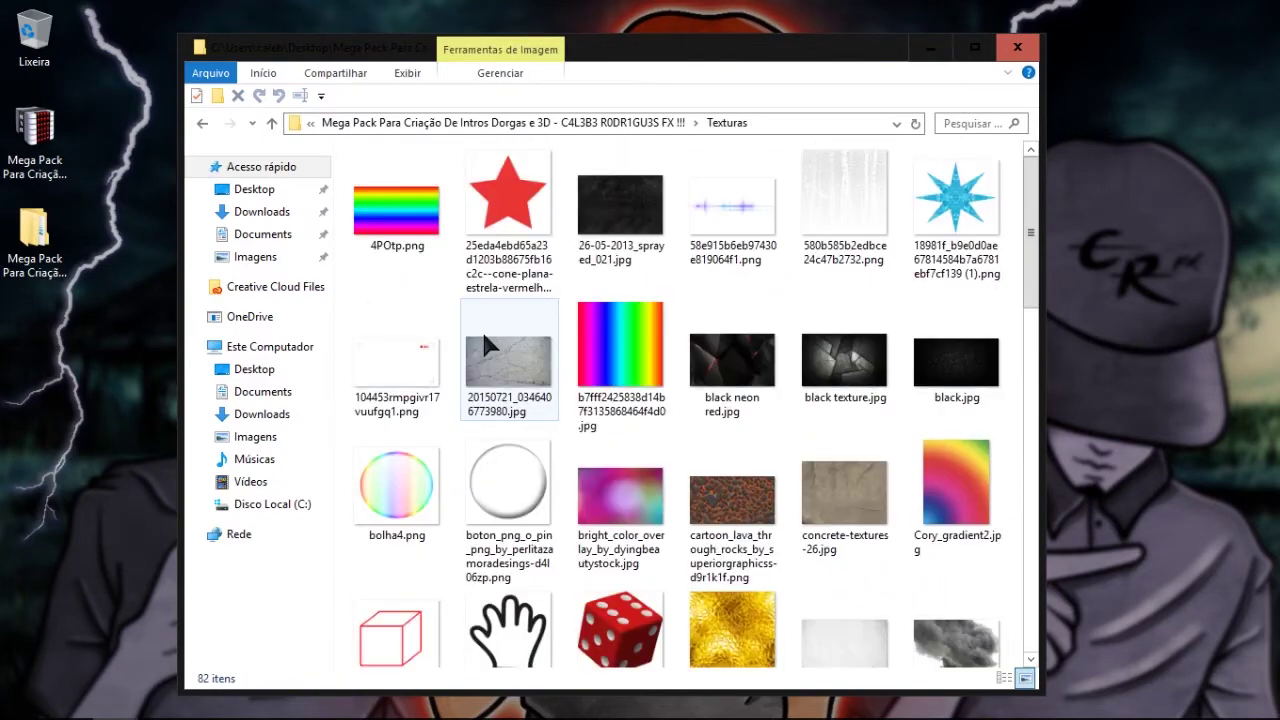
pyautogui.scroll(-7, 485, 337)
pyautogui.scroll(8, 485, 335)
pyautogui.scroll(-3, 485, 333)
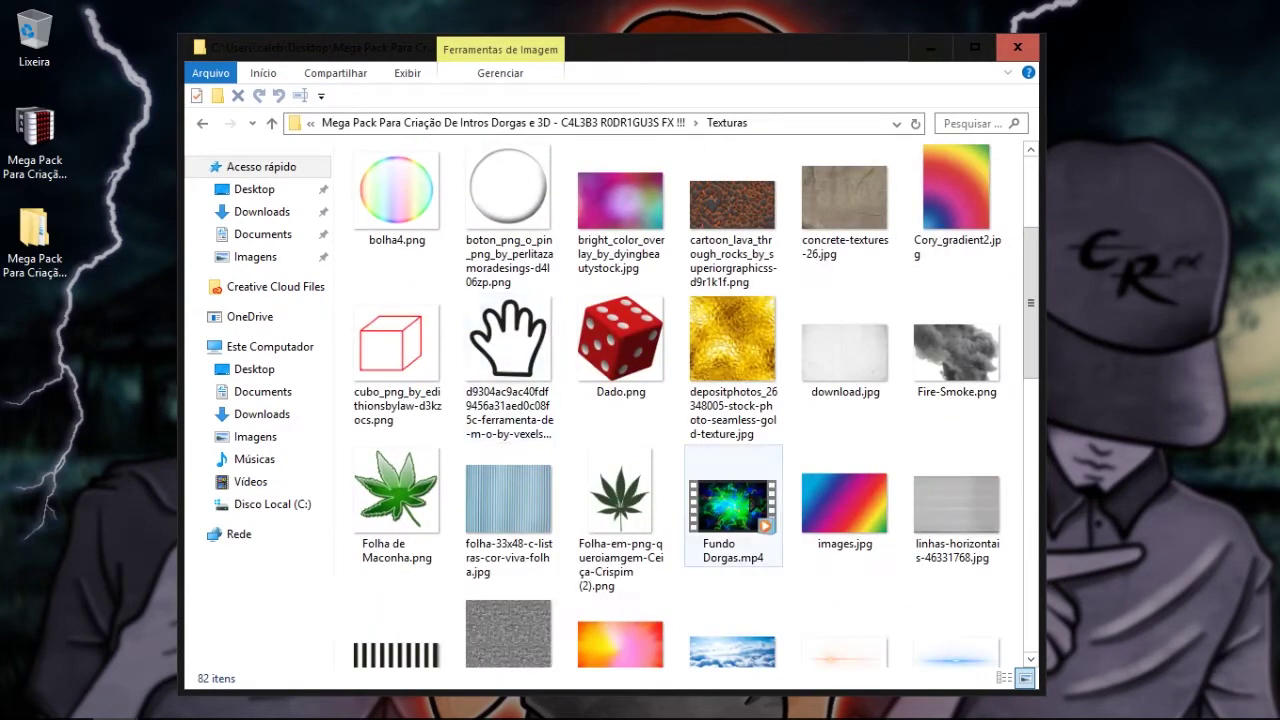
# Step: Examine the rest of the Texturas images, selecting samples such as the yellow star and the blue star PNG
pyautogui.click(728, 448)
pyautogui.scroll(-10, 626, 371)
pyautogui.click(724, 571)
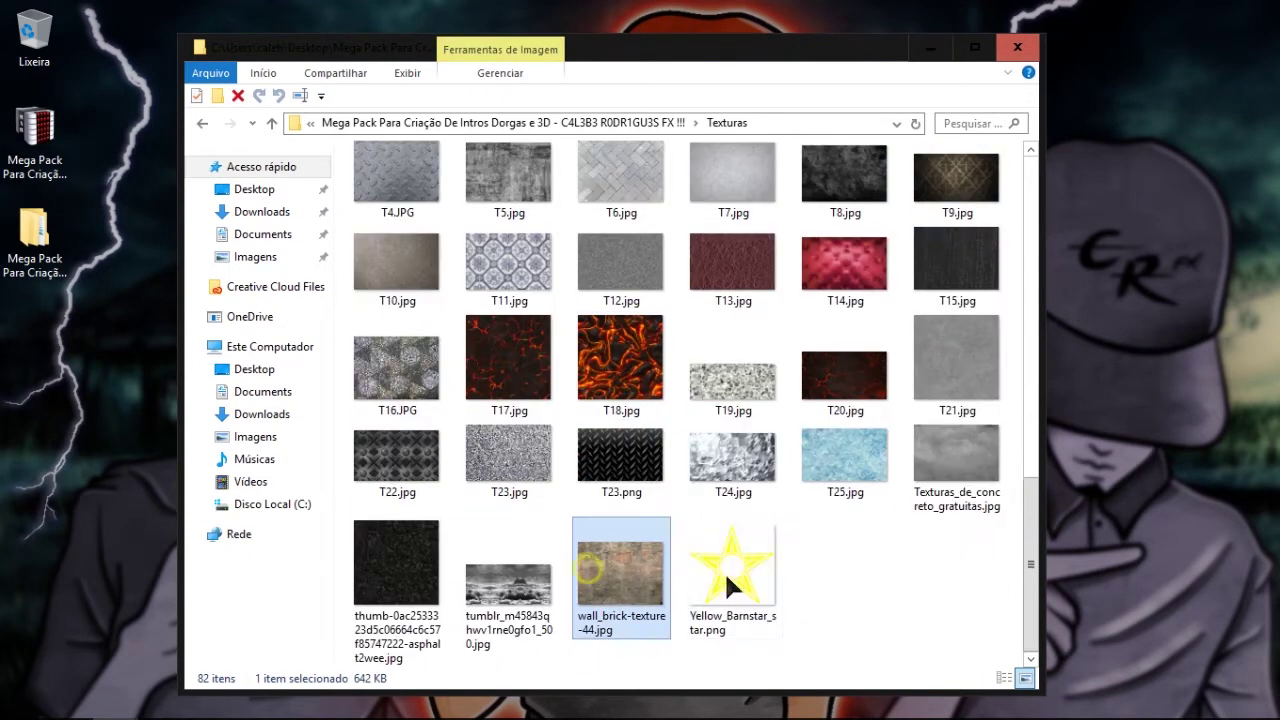
pyautogui.scroll(12, 512, 412)
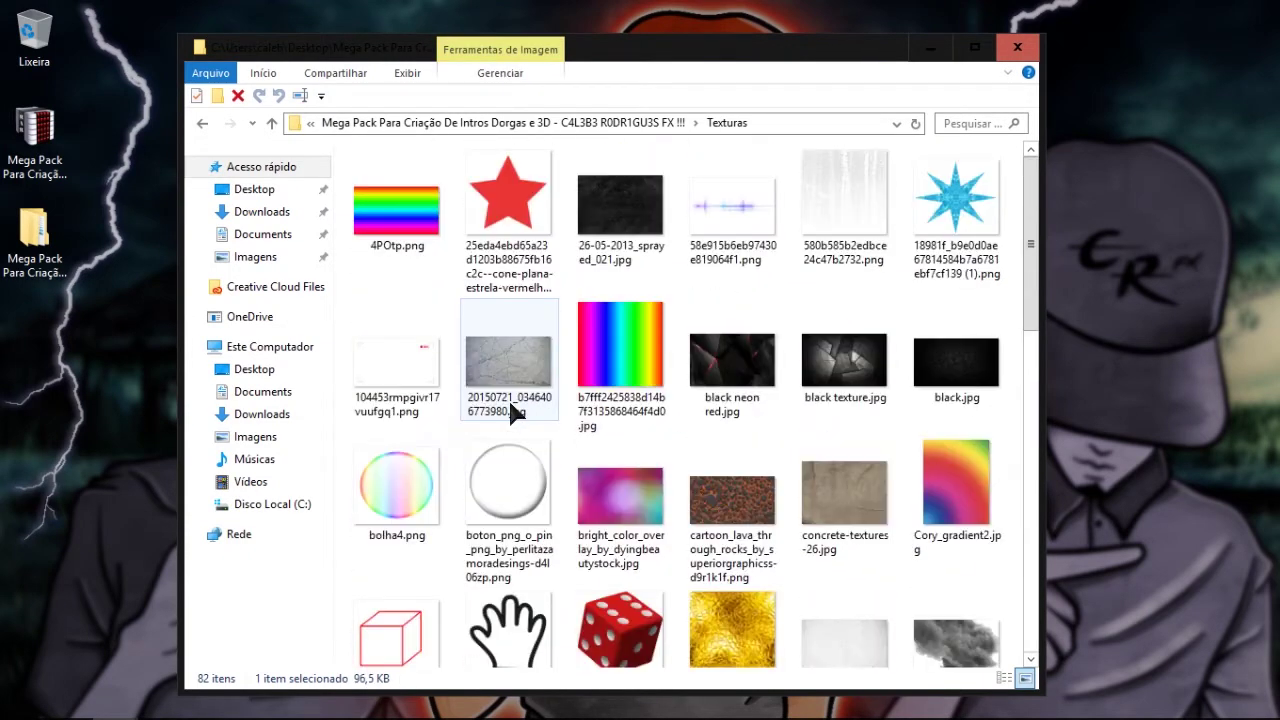
pyautogui.click(972, 204)
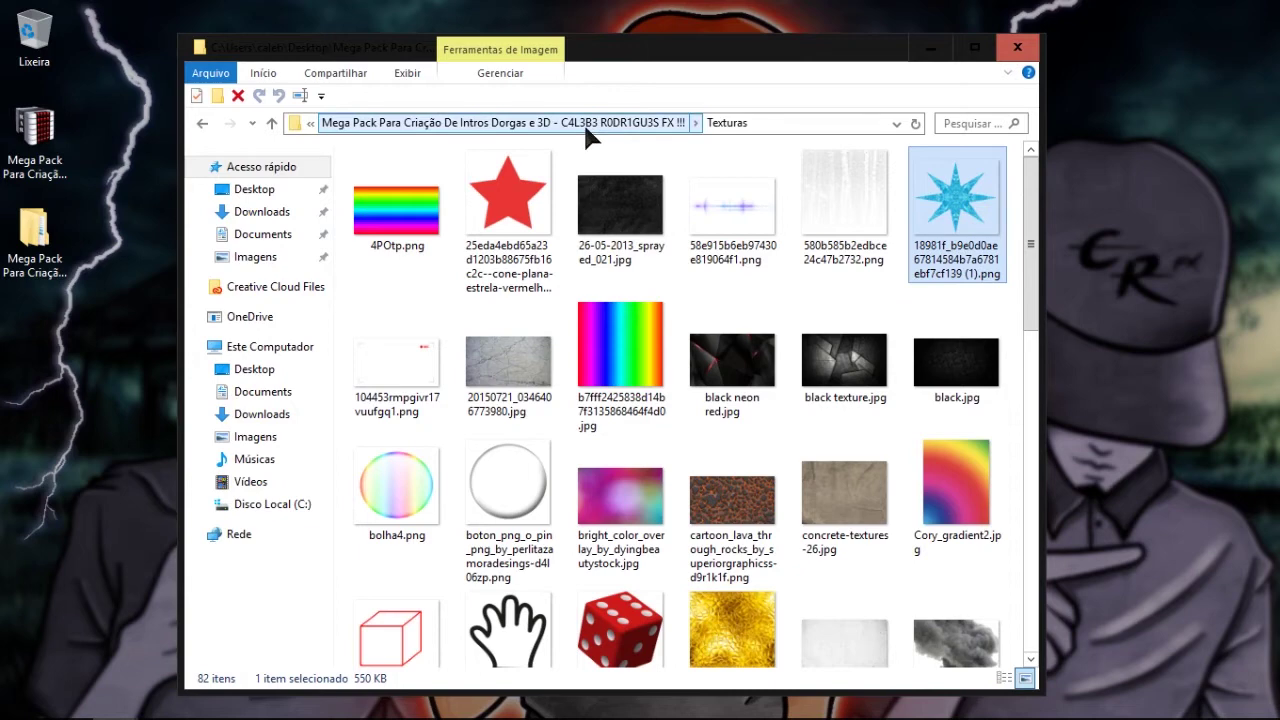
# Step: Go back to the main pack folder, open Wallpapers, look through its images, and select all of them
pyautogui.click(558, 126)
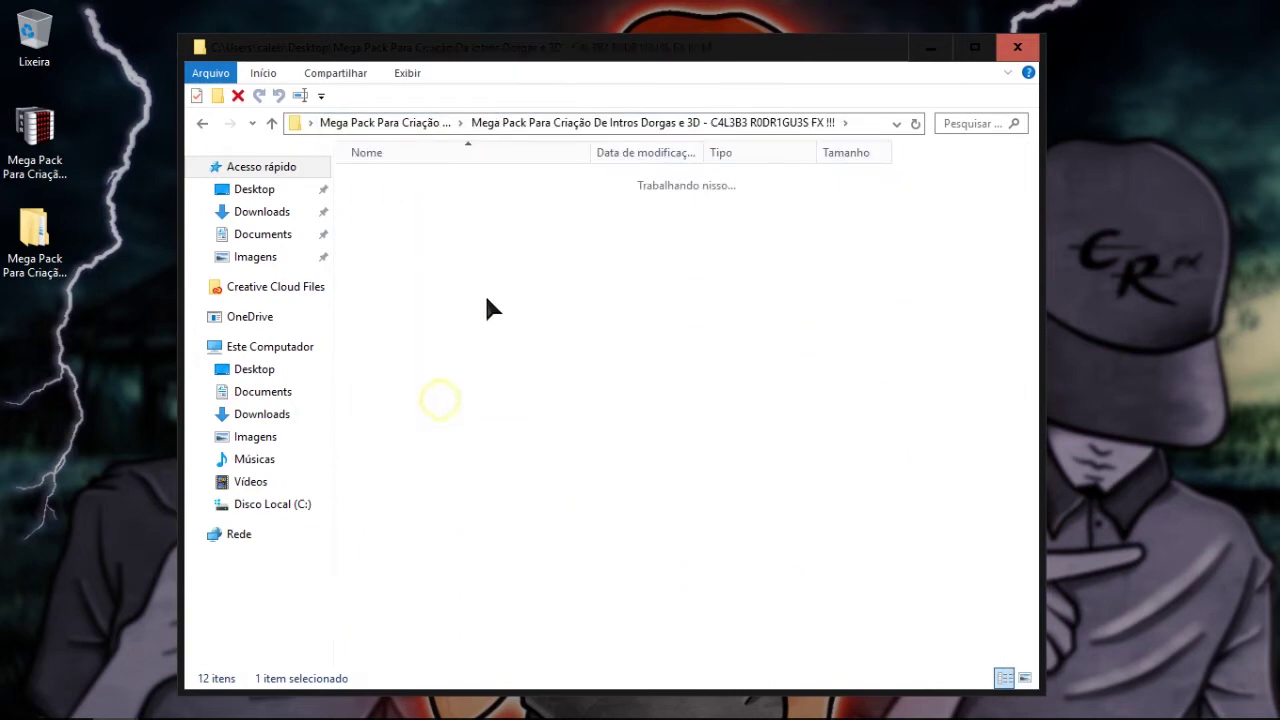
pyautogui.doubleClick(447, 280)
pyautogui.scroll(-2, 476, 380)
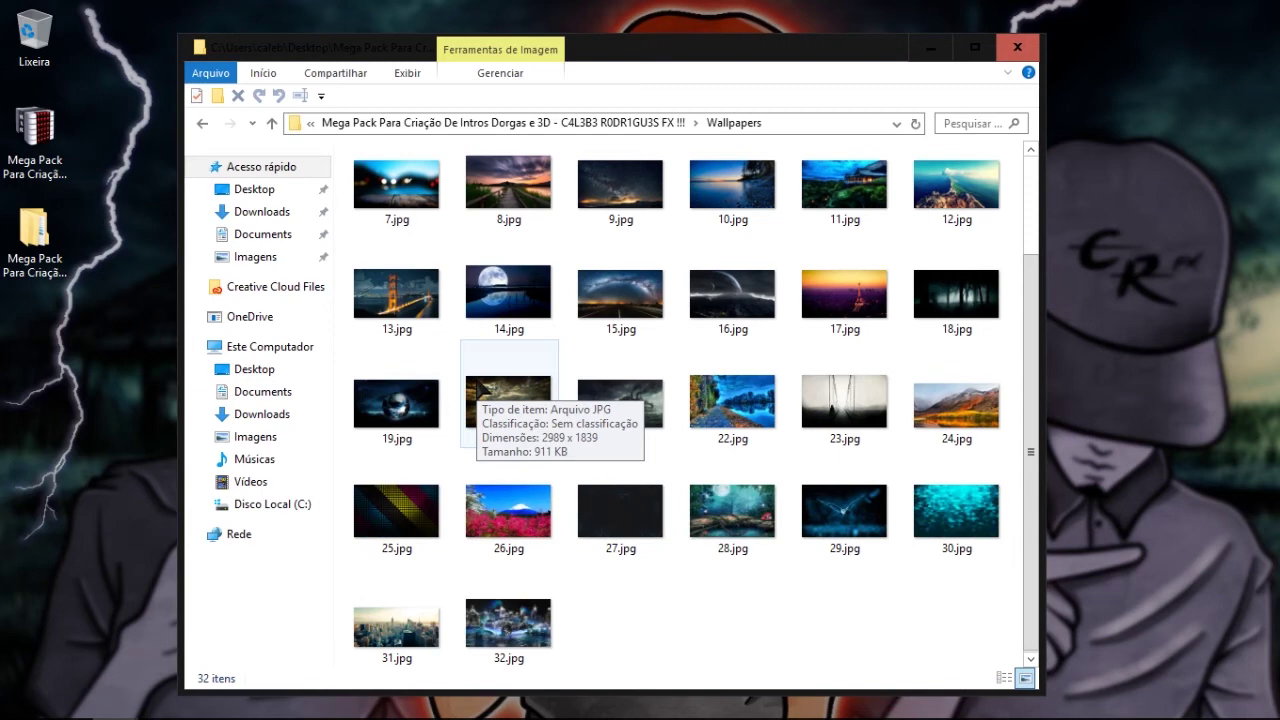
pyautogui.click(620, 508)
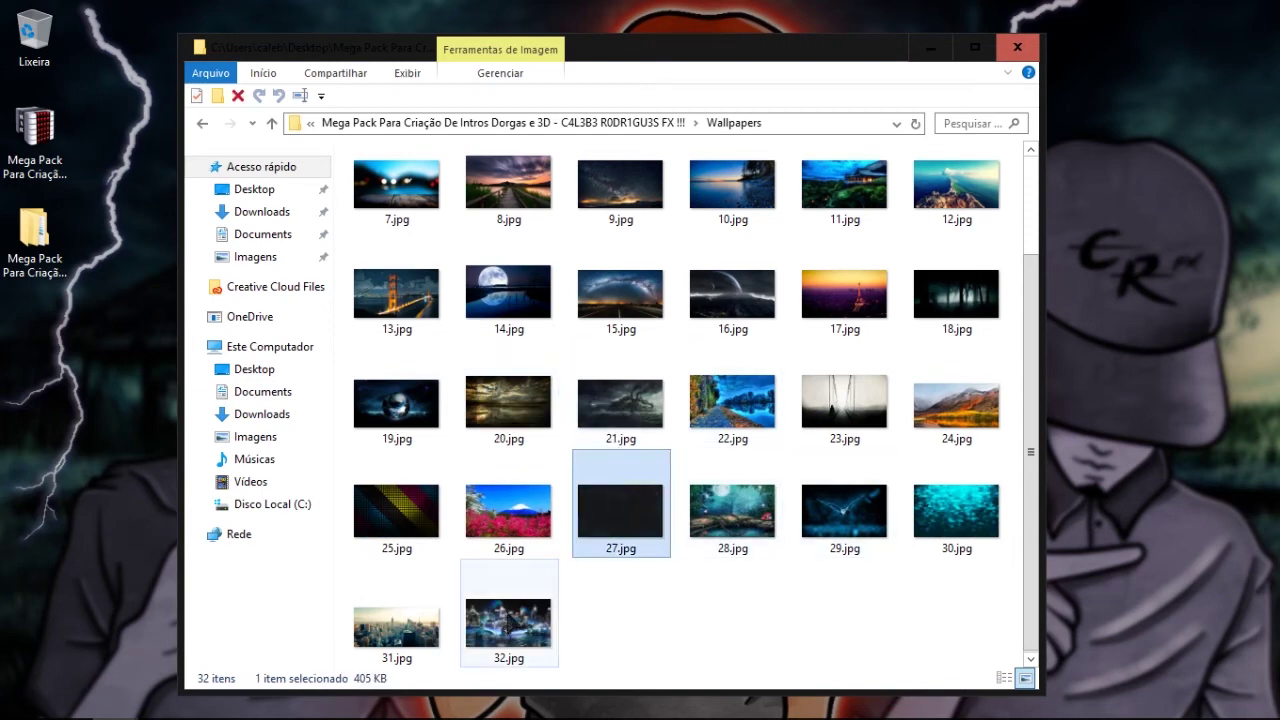
pyautogui.scroll(2, 449, 274)
pyautogui.hotkey('ctrl', 'a')
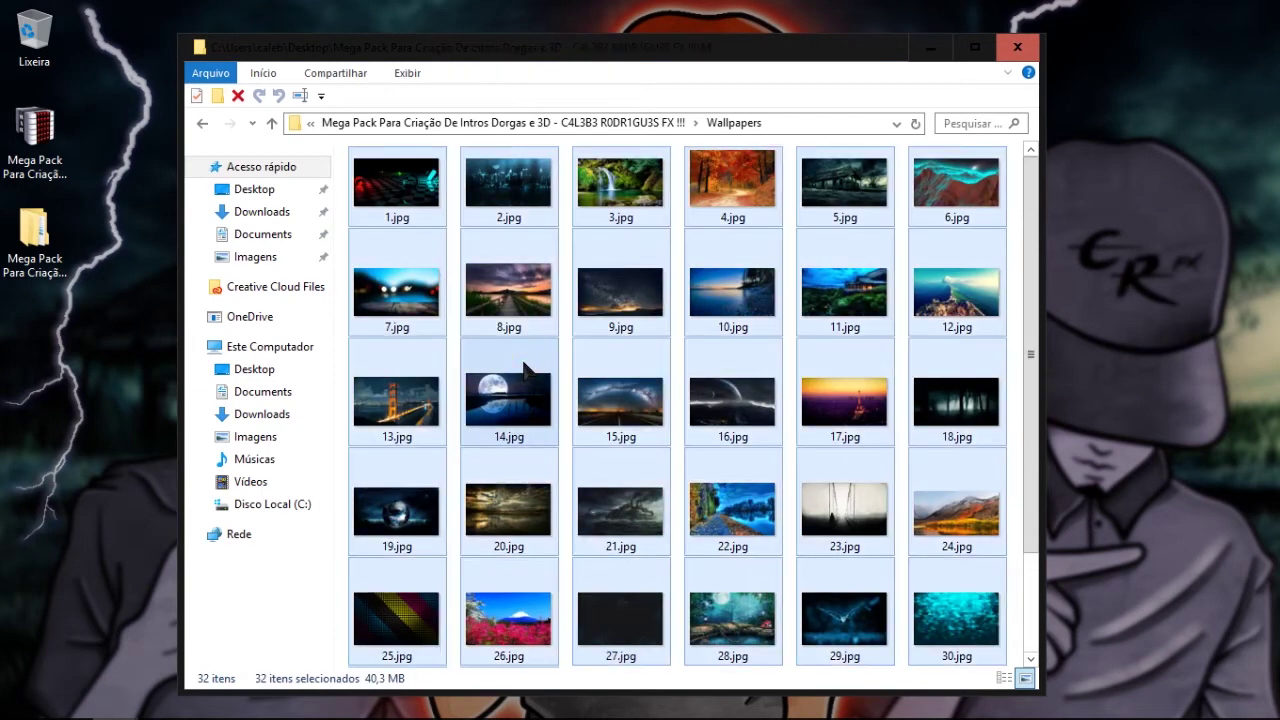
# Step: Open the CARTOONS folder from the main pack folder, look through its drawings, and select all of them, then a single sketch
pyautogui.click(477, 124)
pyautogui.doubleClick(408, 182)
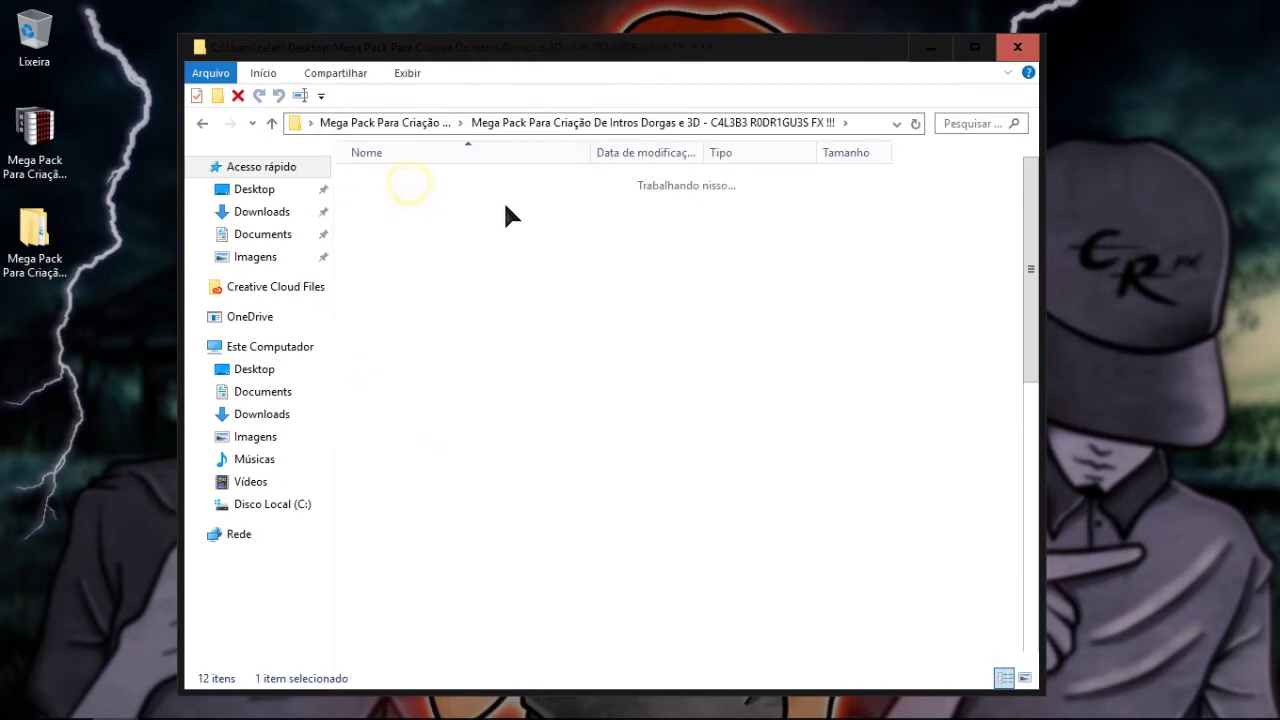
pyautogui.scroll(-3, 442, 358)
pyautogui.scroll(-5, 442, 358)
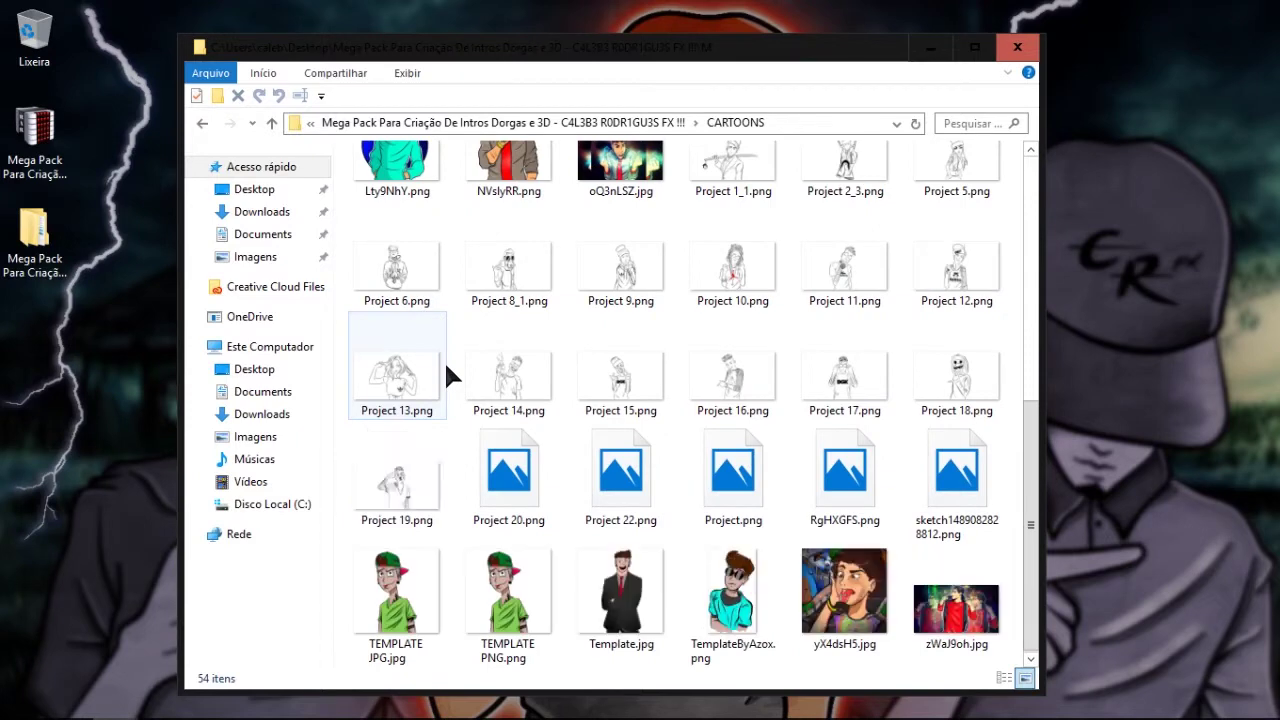
pyautogui.scroll(8, 444, 360)
pyautogui.scroll(-8, 444, 360)
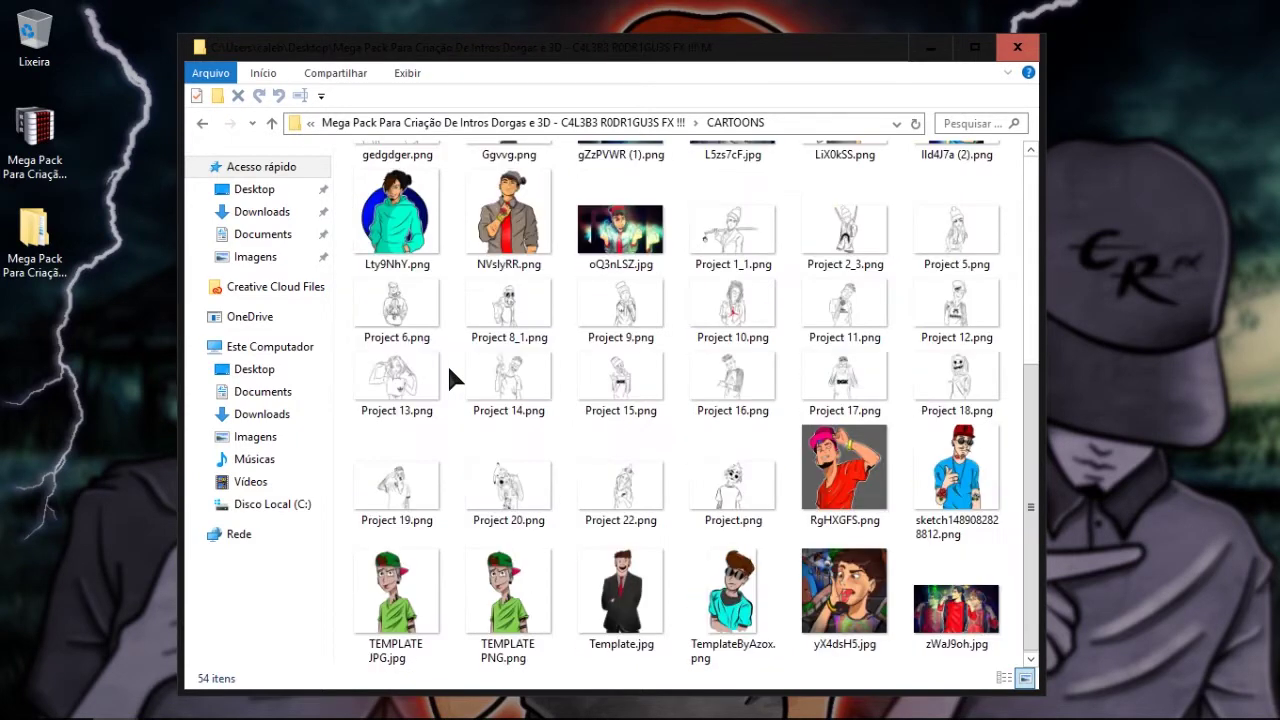
pyautogui.hotkey('ctrl', 'a')
pyautogui.scroll(8, 580, 431)
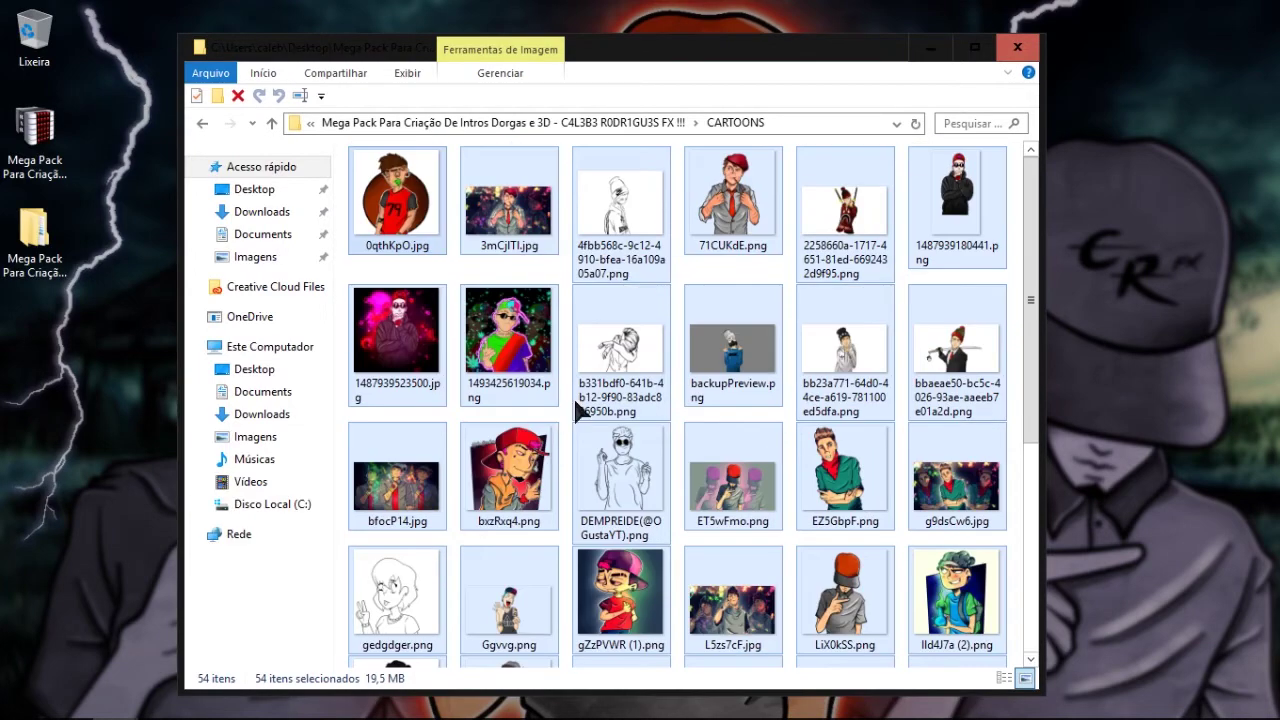
pyautogui.click(628, 215)
pyautogui.scroll(-8, 763, 420)
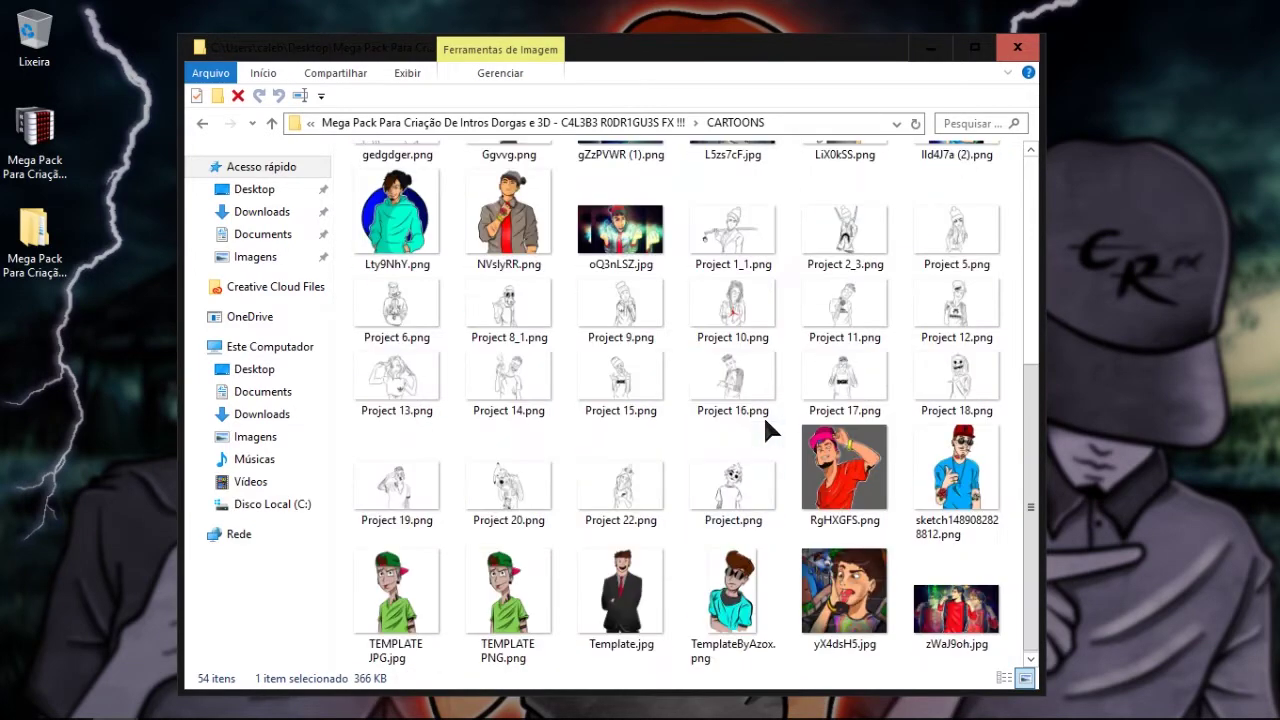
# Step: Go up to the main pack folder, open Fonts, and look through its JSON font files, selecting all and then Ancestral Katana Sword_Regular.json
pyautogui.press('BackSpace')
pyautogui.doubleClick(417, 204)
pyautogui.scroll(-7, 487, 345)
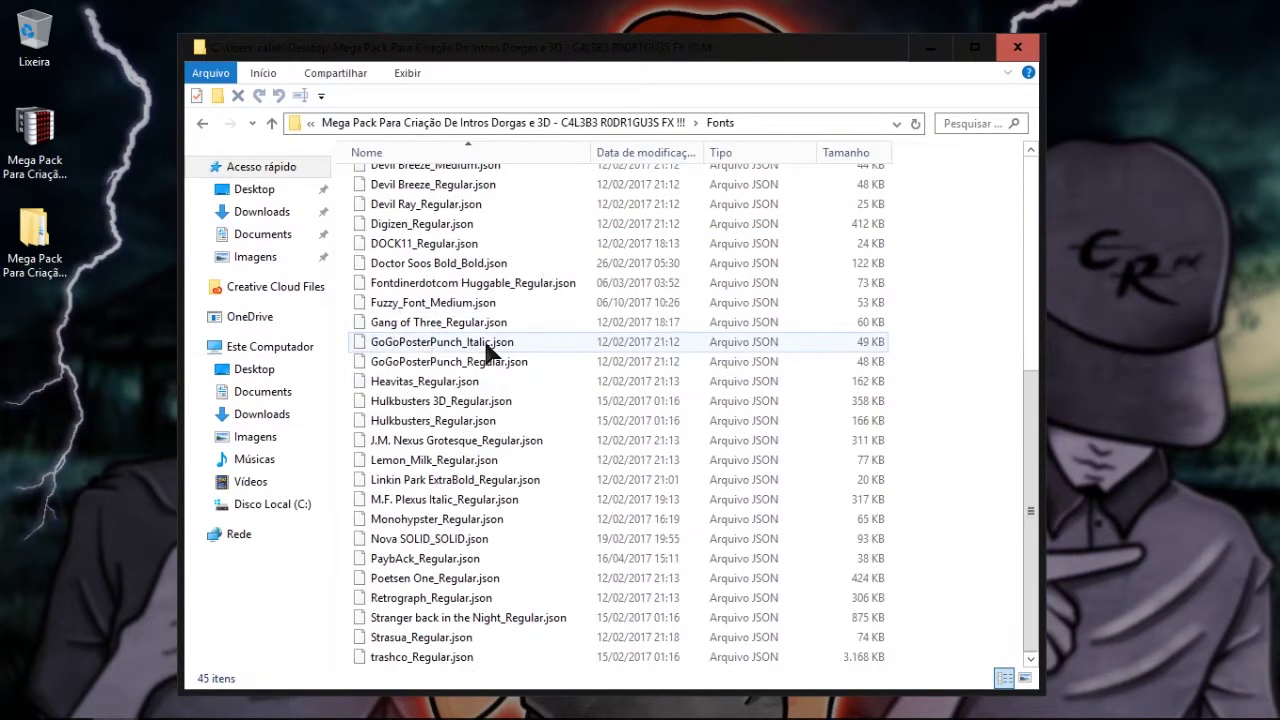
pyautogui.hotkey('ctrl', 'a')
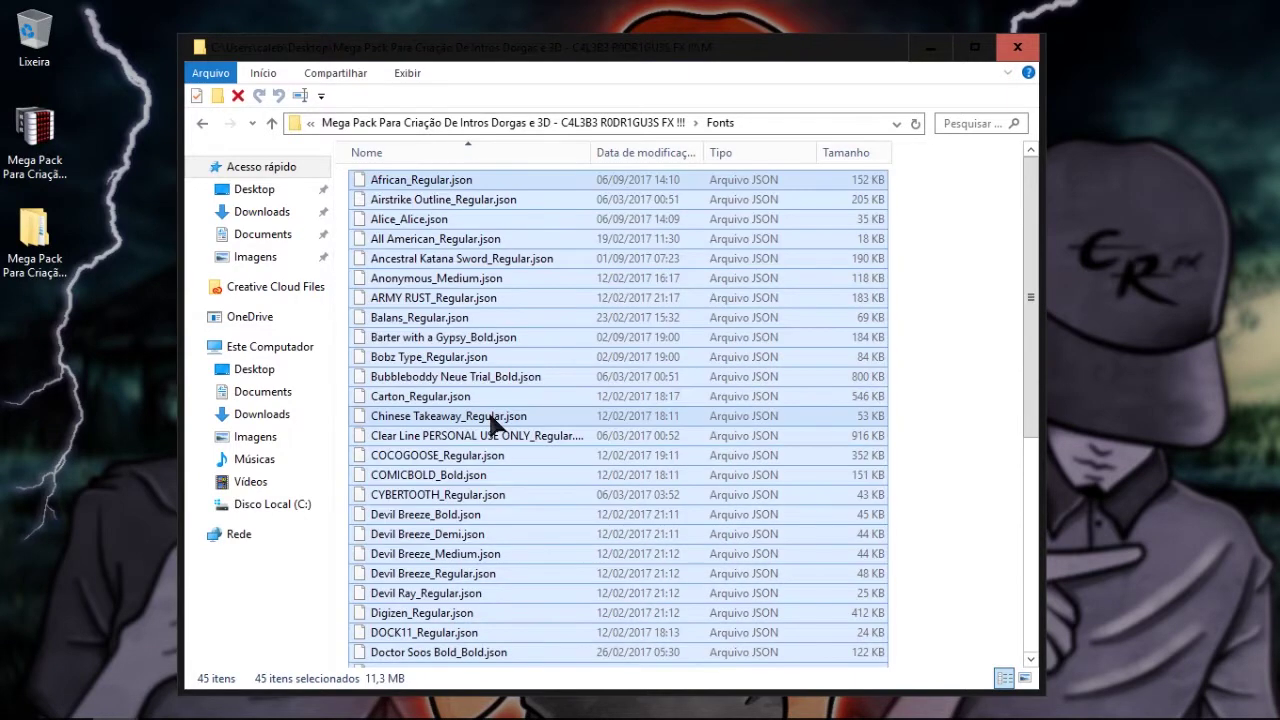
pyautogui.click(937, 342)
pyautogui.scroll(-7, 604, 431)
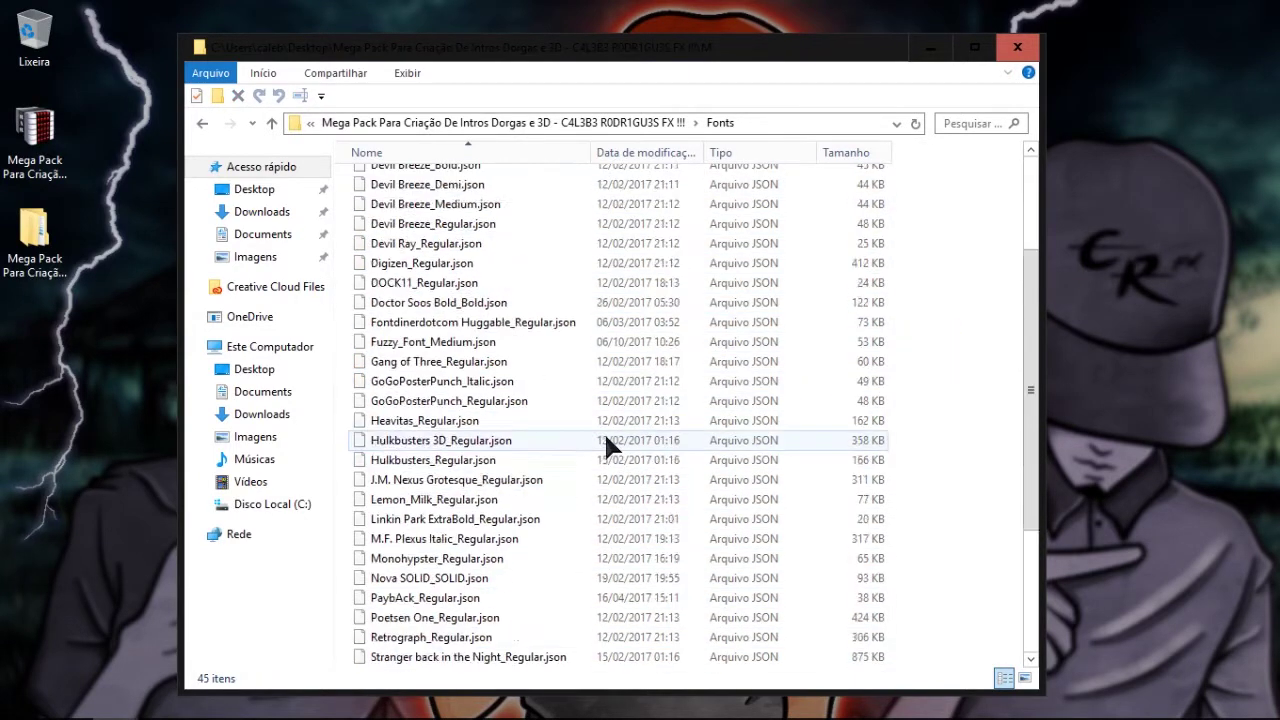
pyautogui.click(421, 647)
pyautogui.scroll(8, 502, 293)
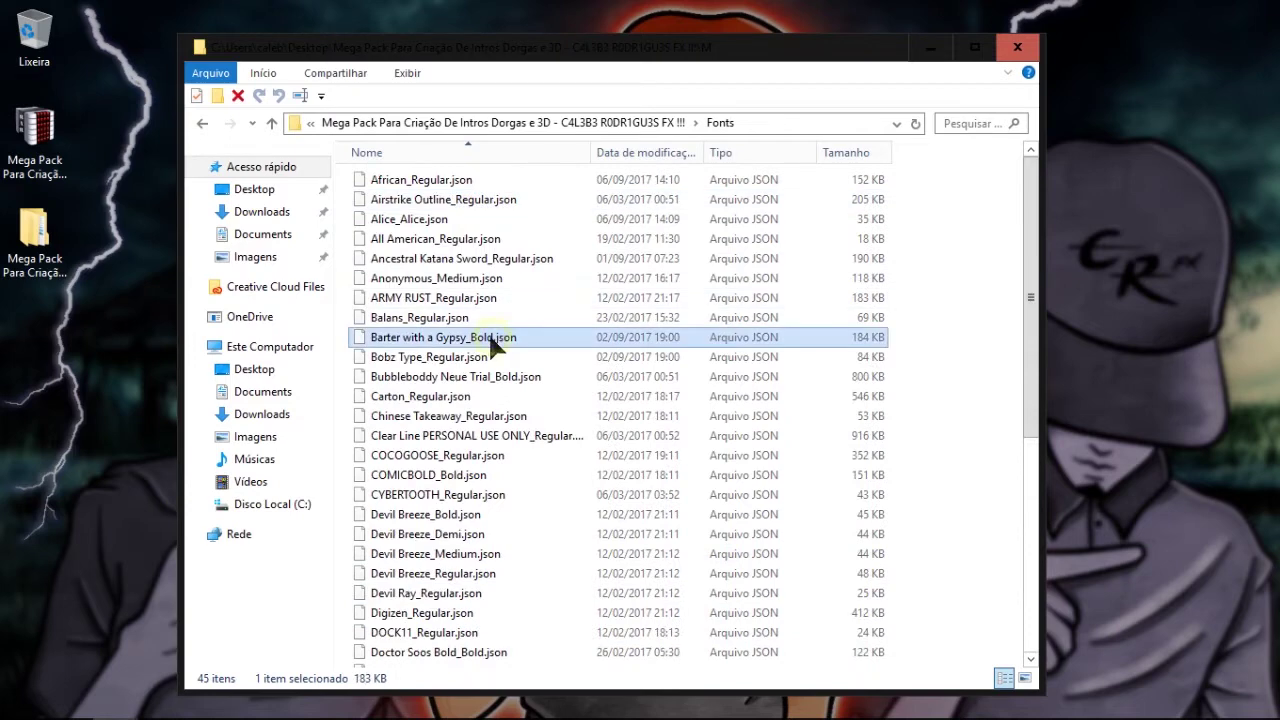
pyautogui.hotkey('ctrl', 'a')
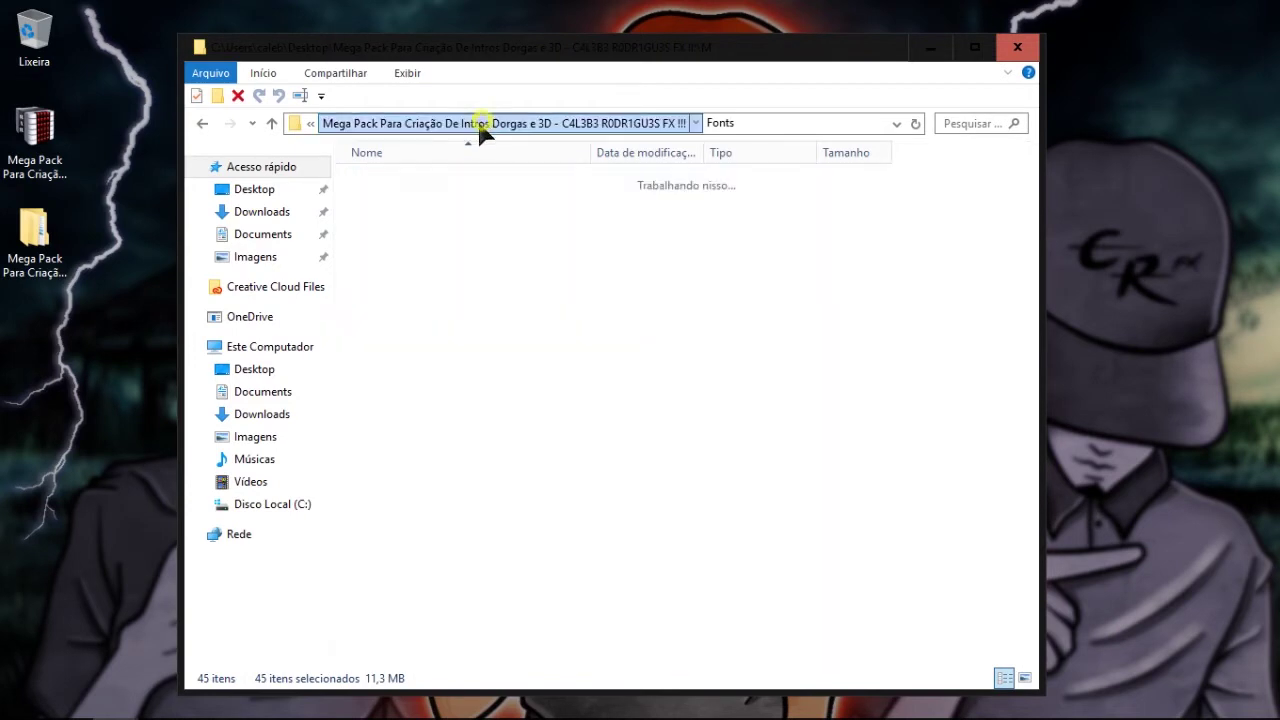
pyautogui.click(523, 259)
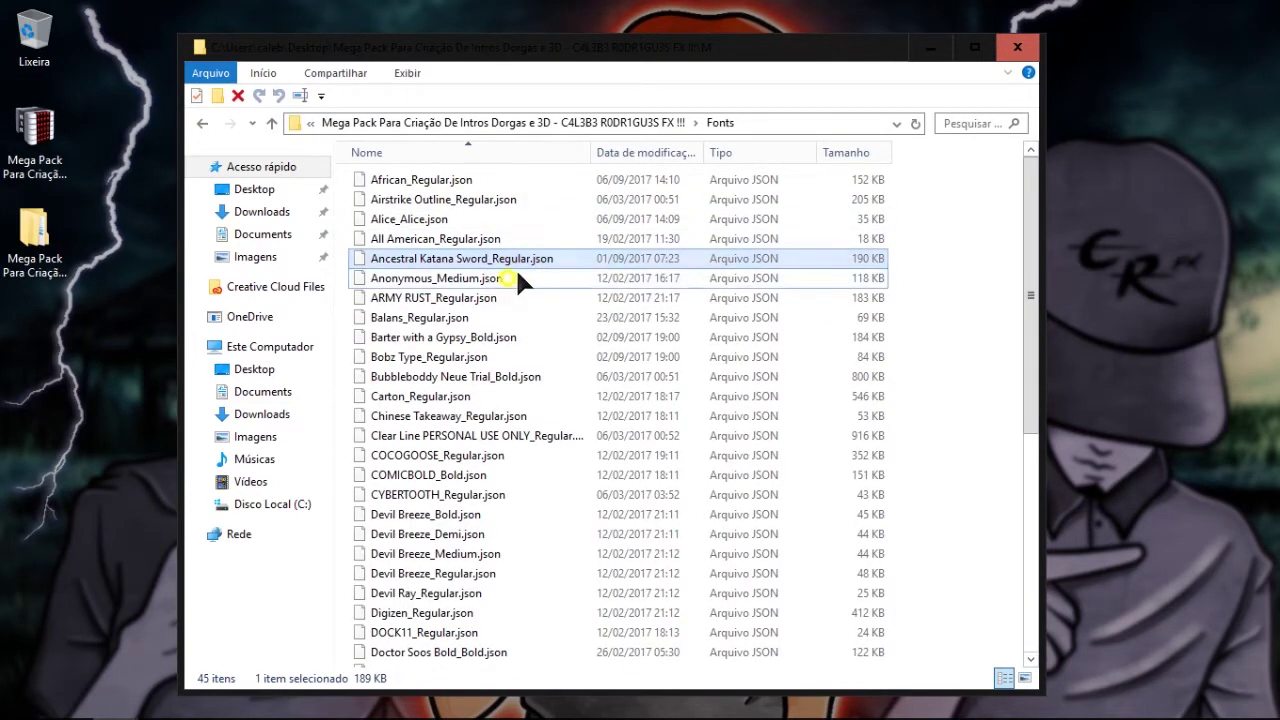
# Step: Return to the main pack folder, open PACK DE FUNDOS, and examine its background videos, selecting clips such as . (2).MP4 and . (6).mp4
pyautogui.click(514, 124)
pyautogui.press('k')
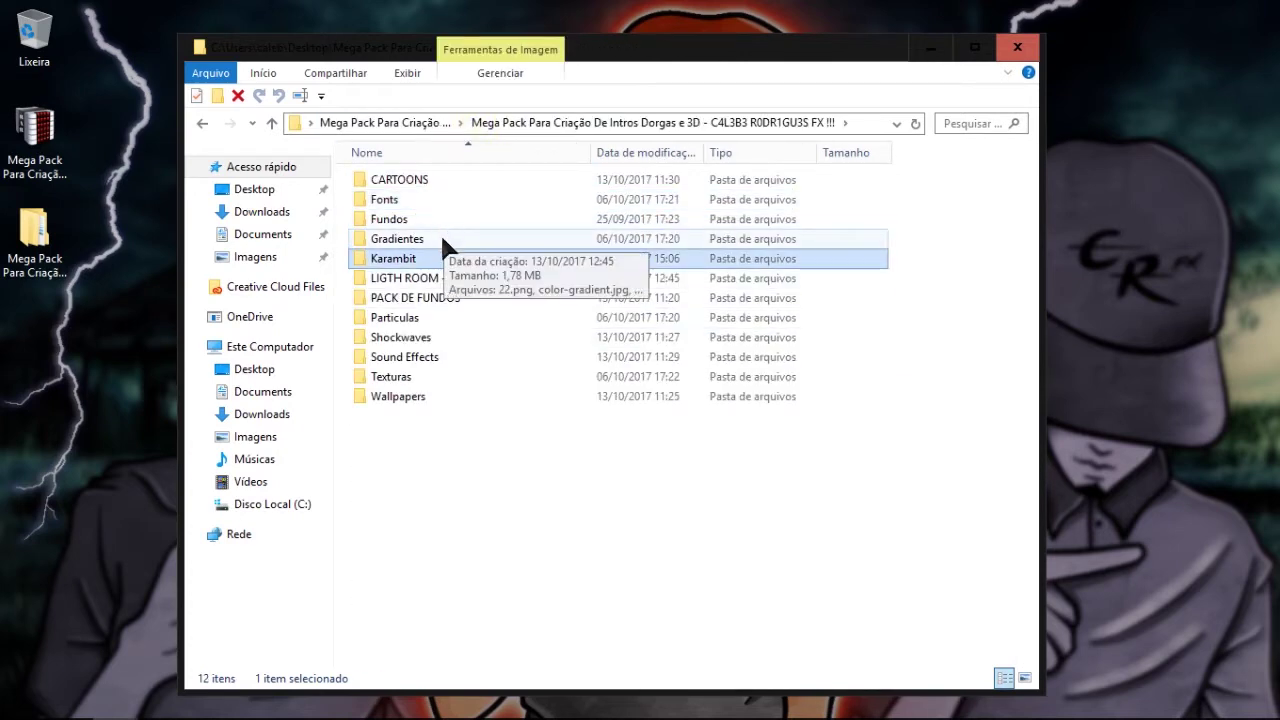
pyautogui.doubleClick(448, 297)
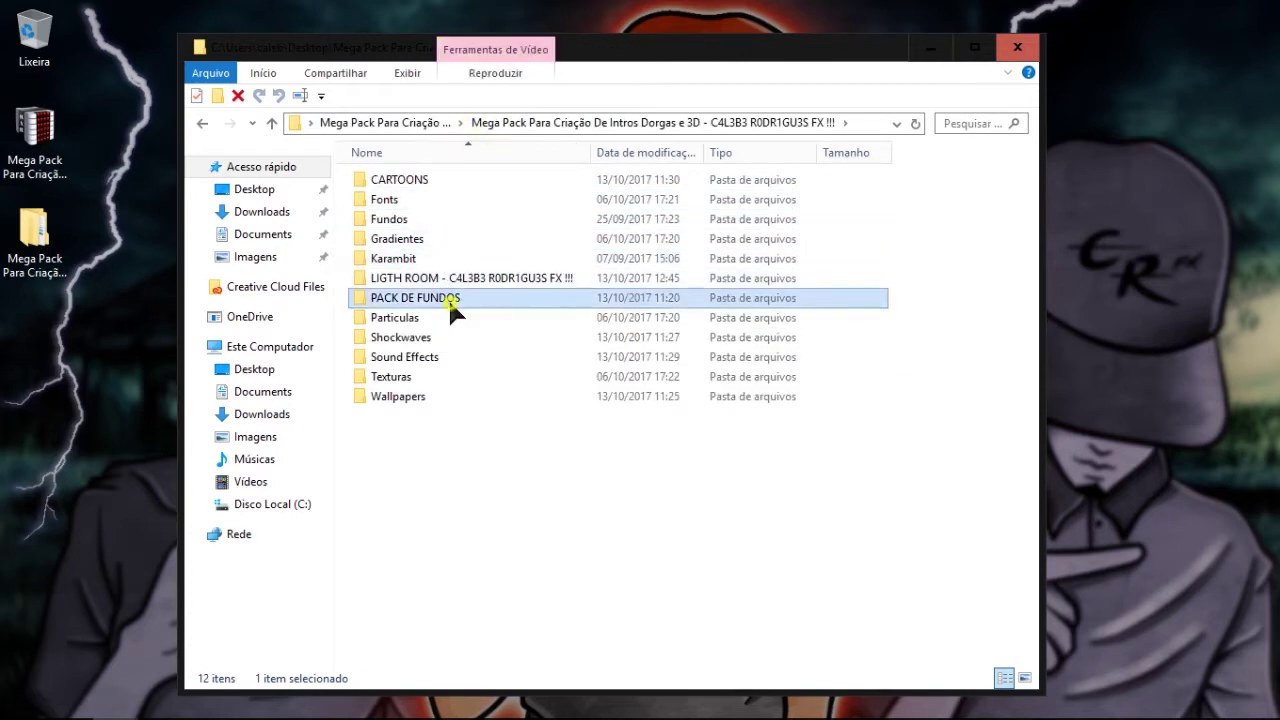
pyautogui.click(525, 235)
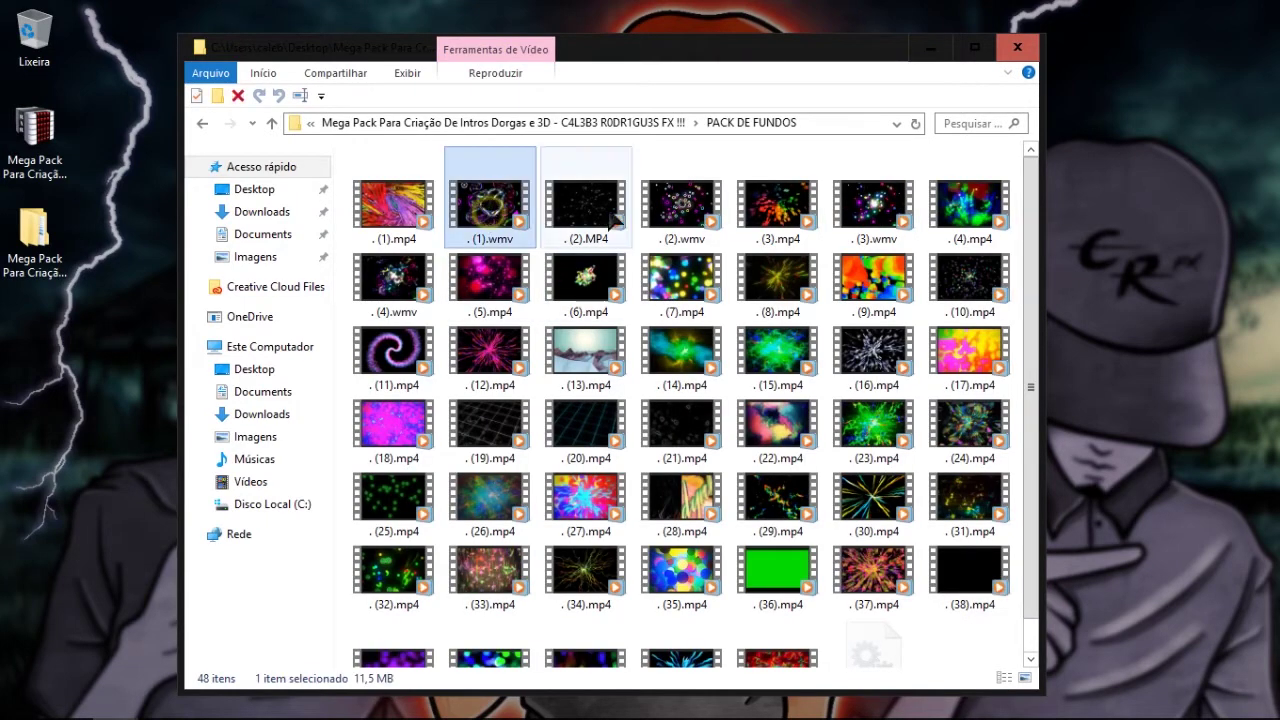
pyautogui.click(599, 226)
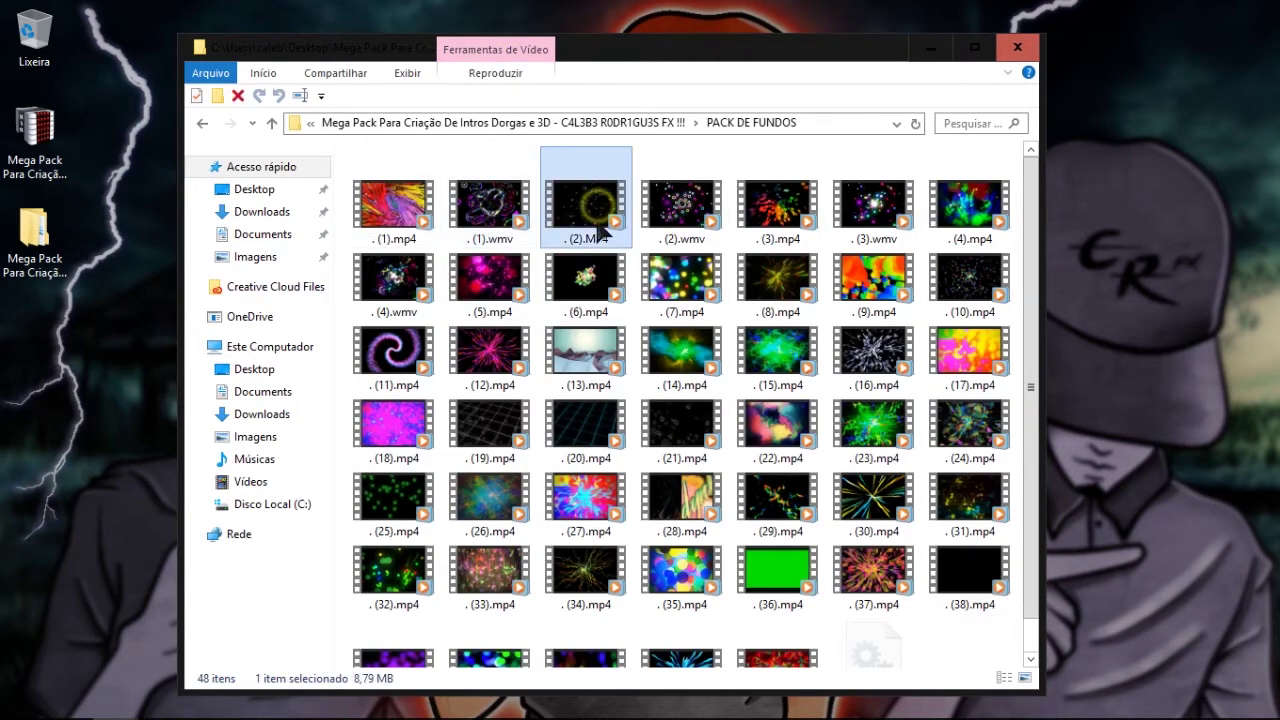
pyautogui.rightClick(597, 238)
pyautogui.click(620, 608)
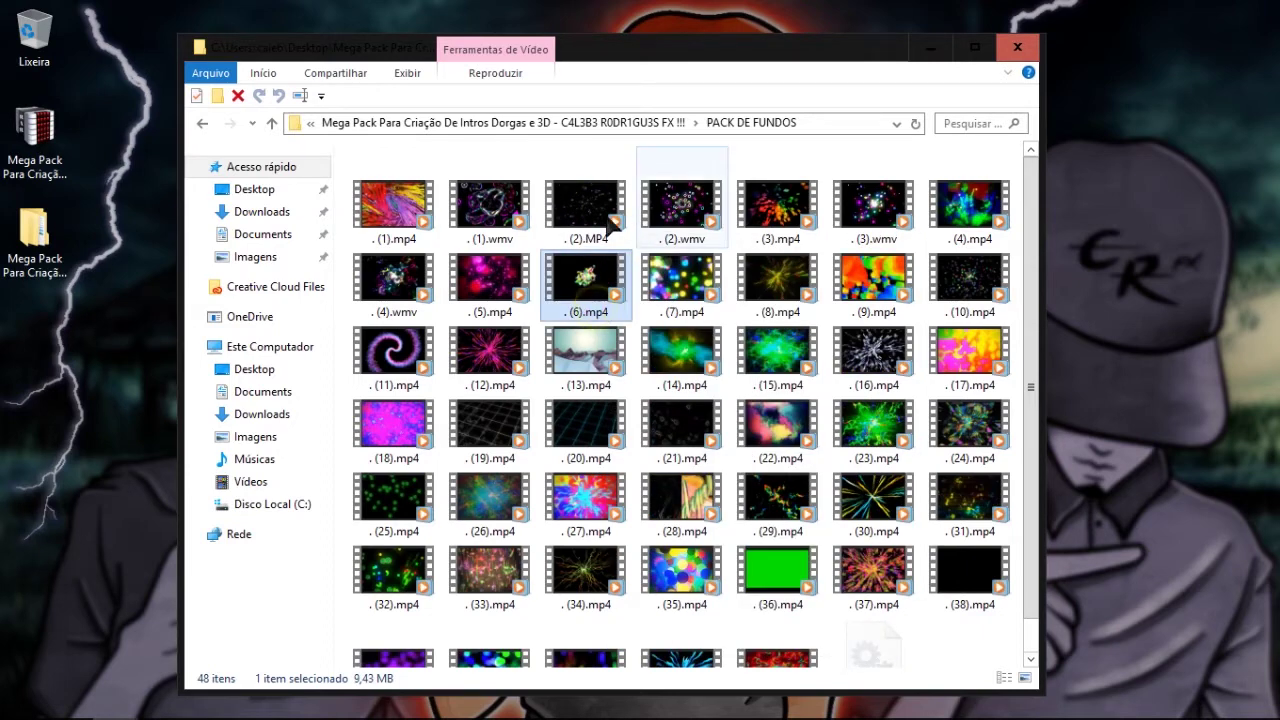
# Step: Look through the remaining background videos in PACK DE FUNDOS, selecting clips such as . (1).wmv and . (43).mp4
pyautogui.click(590, 218)
pyautogui.click(505, 235)
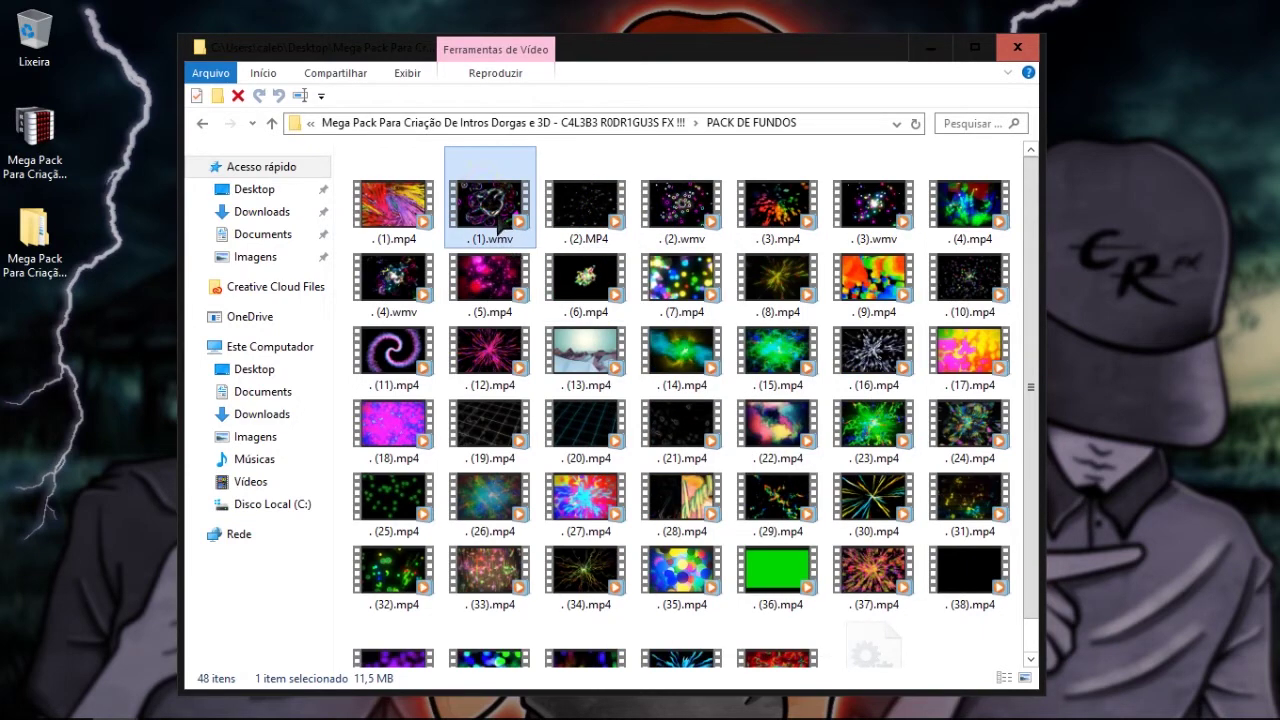
pyautogui.scroll(-1, 848, 377)
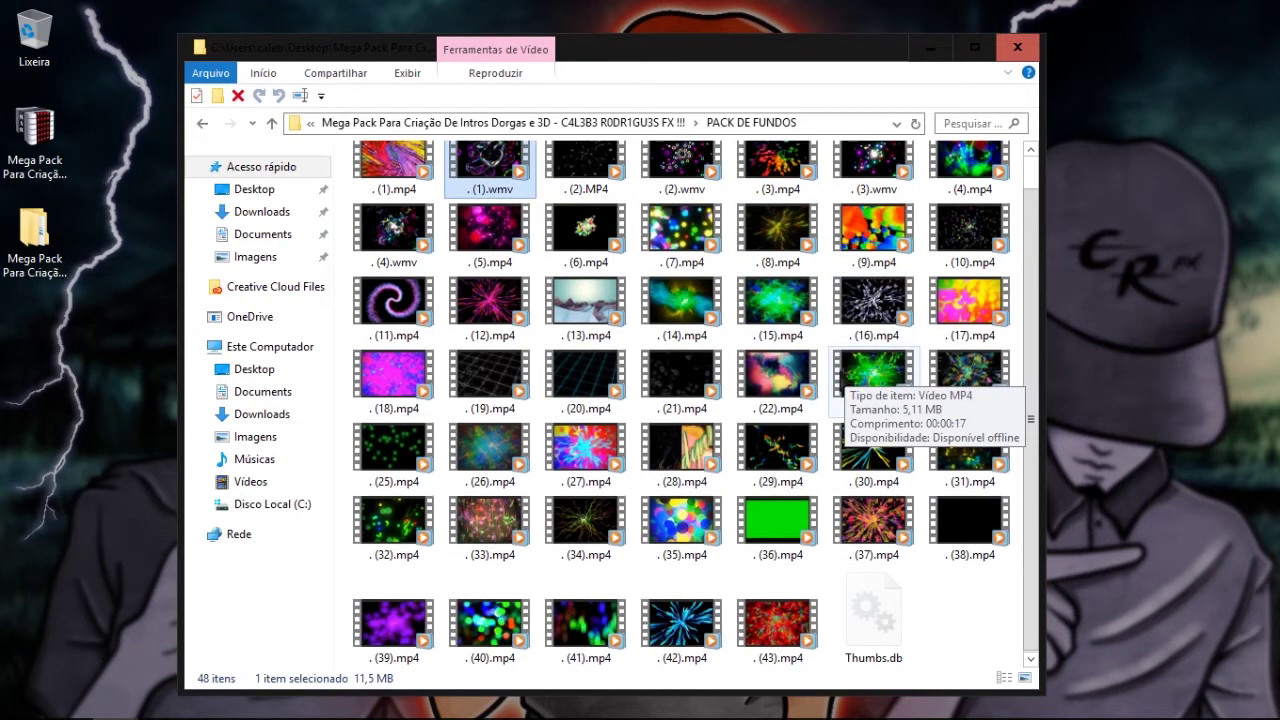
pyautogui.click(778, 620)
pyautogui.scroll(1, 487, 455)
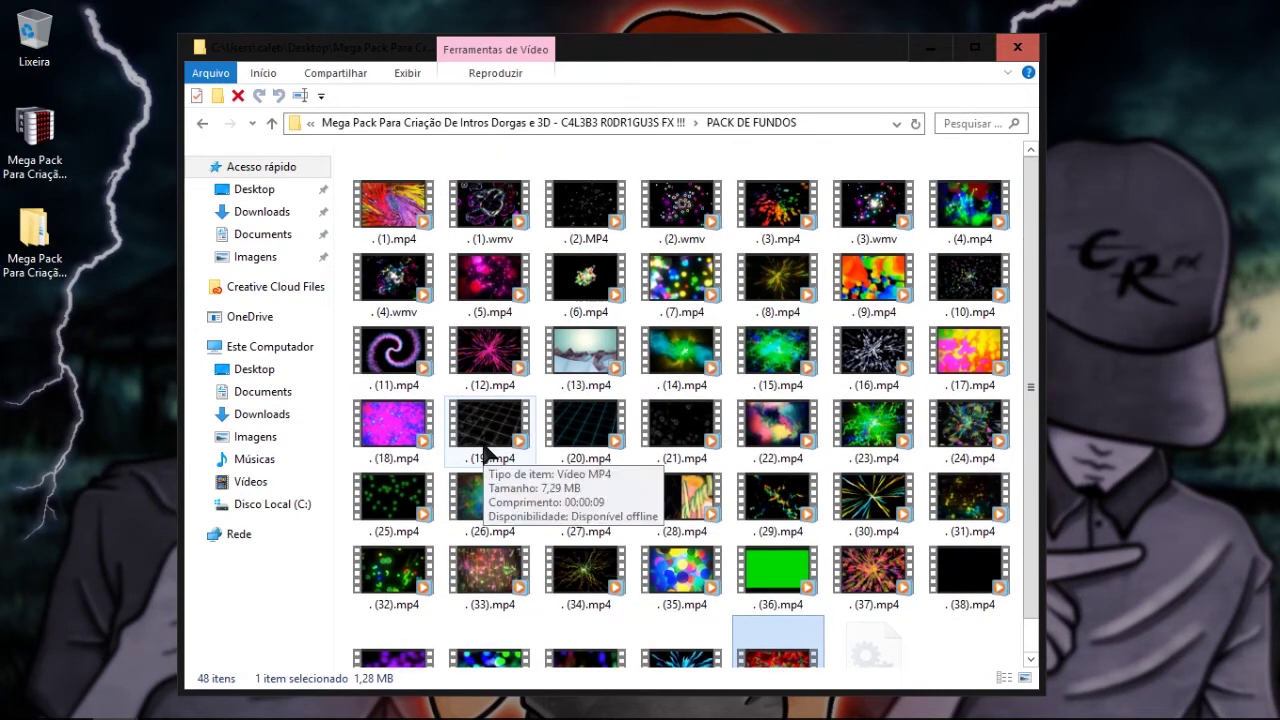
# Step: Return to the main pack folder, open Shockwaves, and select clips such as 2.mp4, 4.mp4 and 7.mp4
pyautogui.press('BackSpace')
pyautogui.click(426, 320)
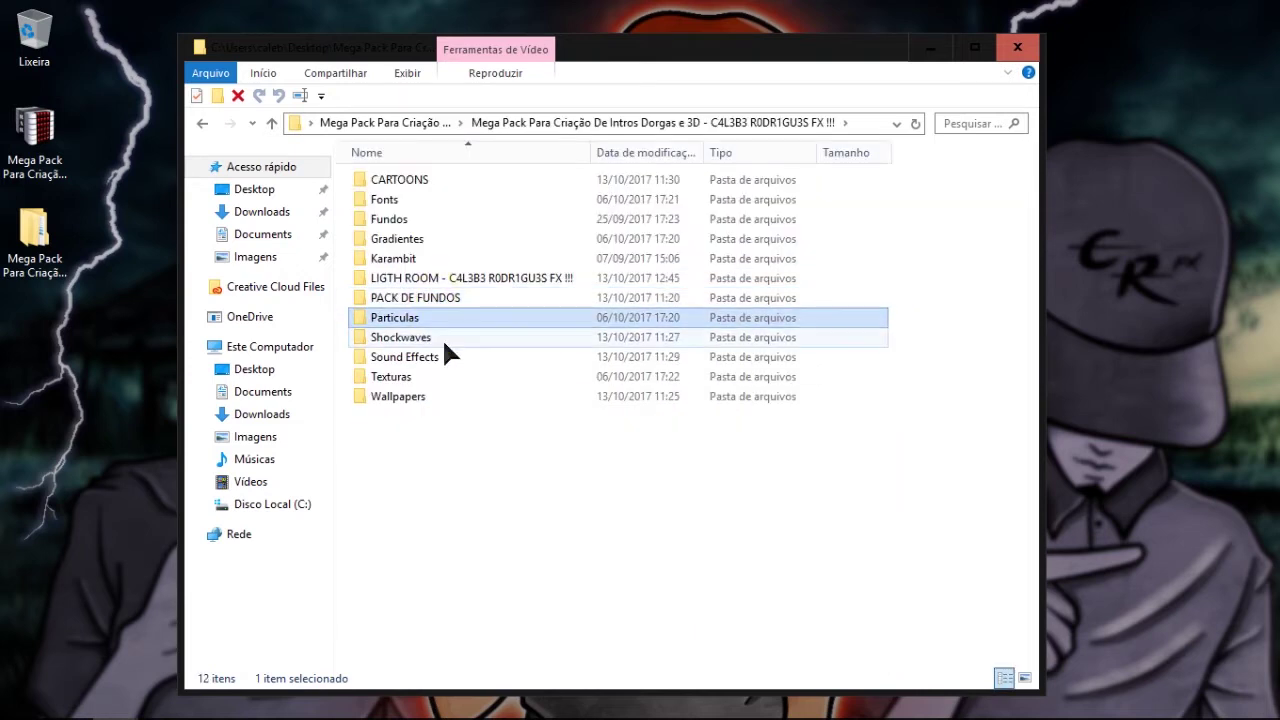
pyautogui.click(442, 338)
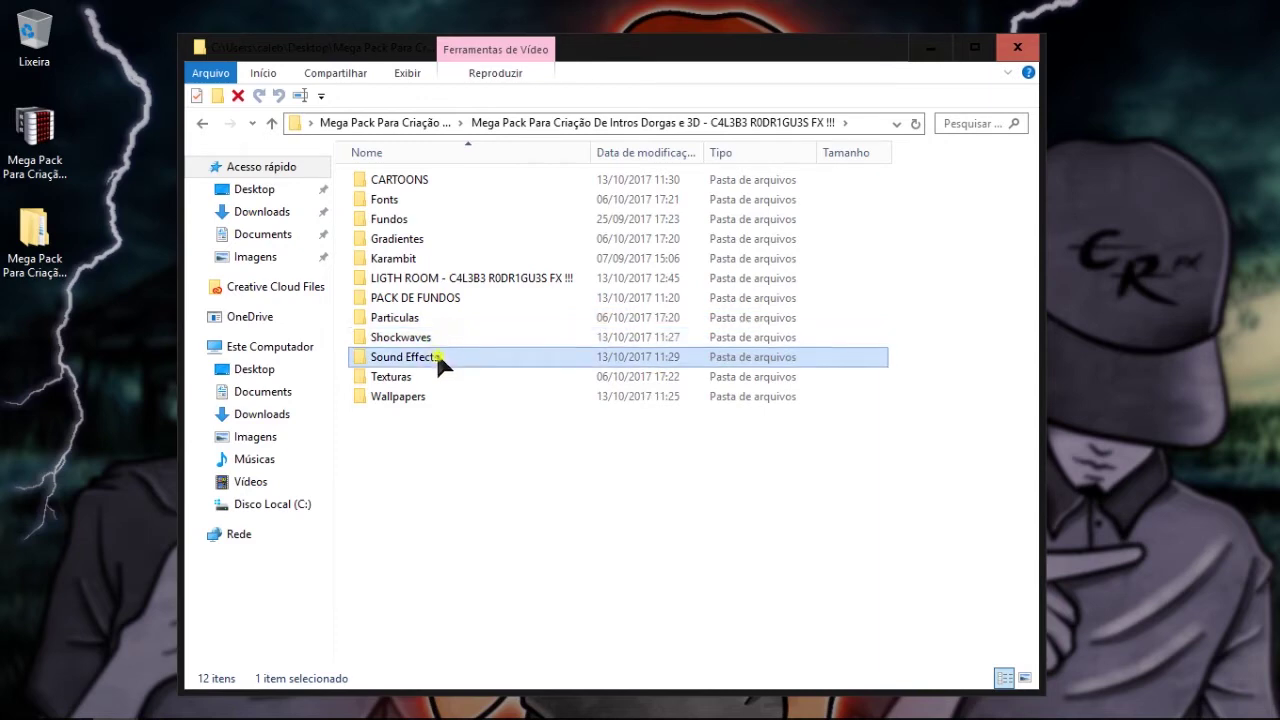
pyautogui.doubleClick(432, 338)
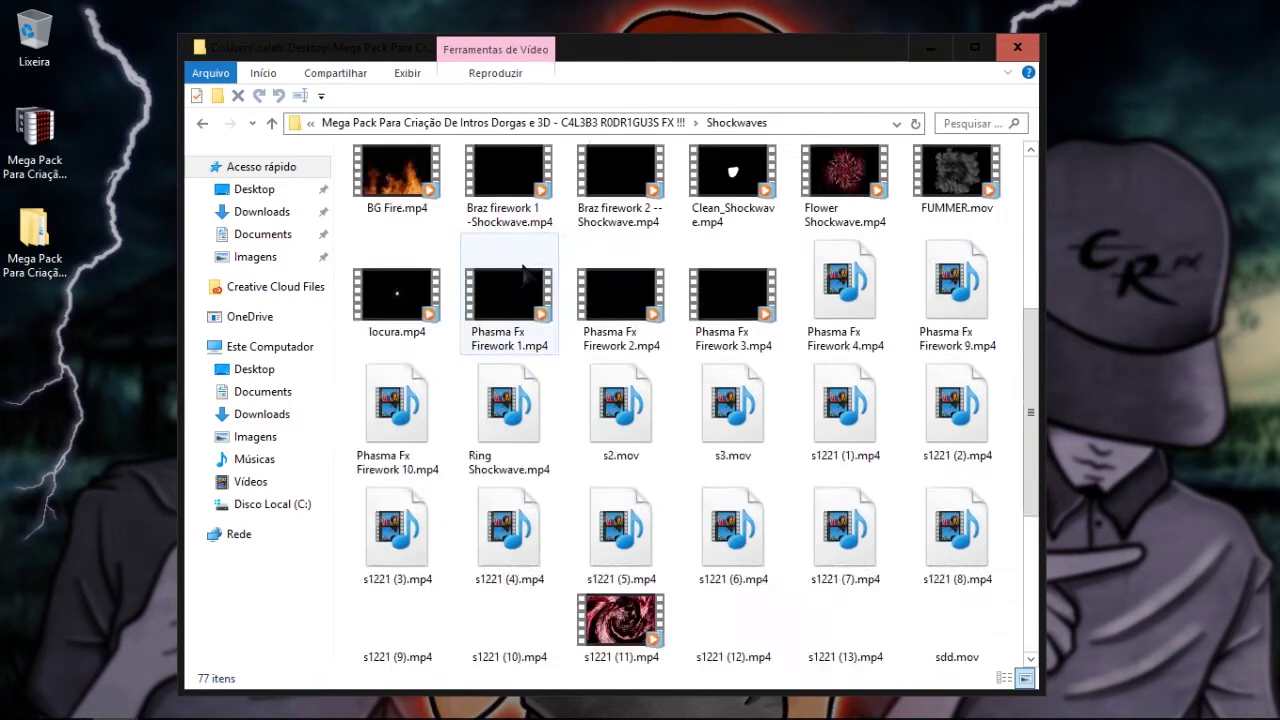
pyautogui.click(621, 198)
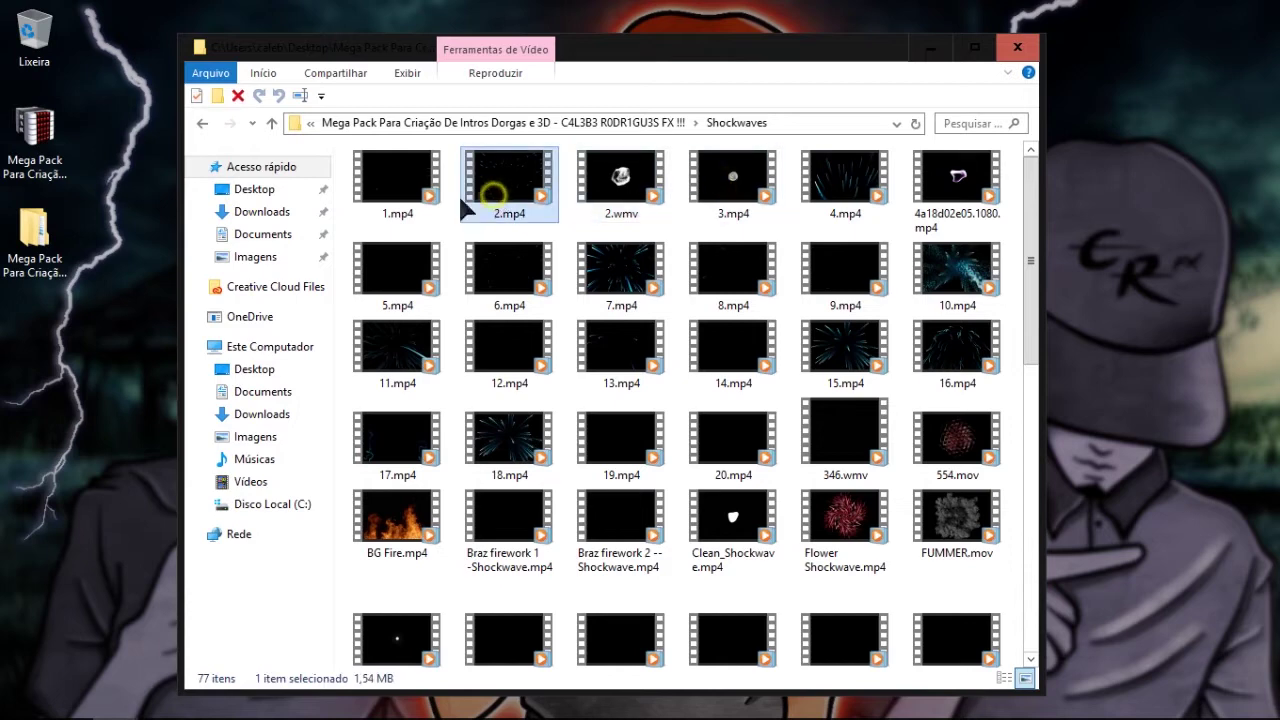
pyautogui.click(400, 195)
pyautogui.click(843, 185)
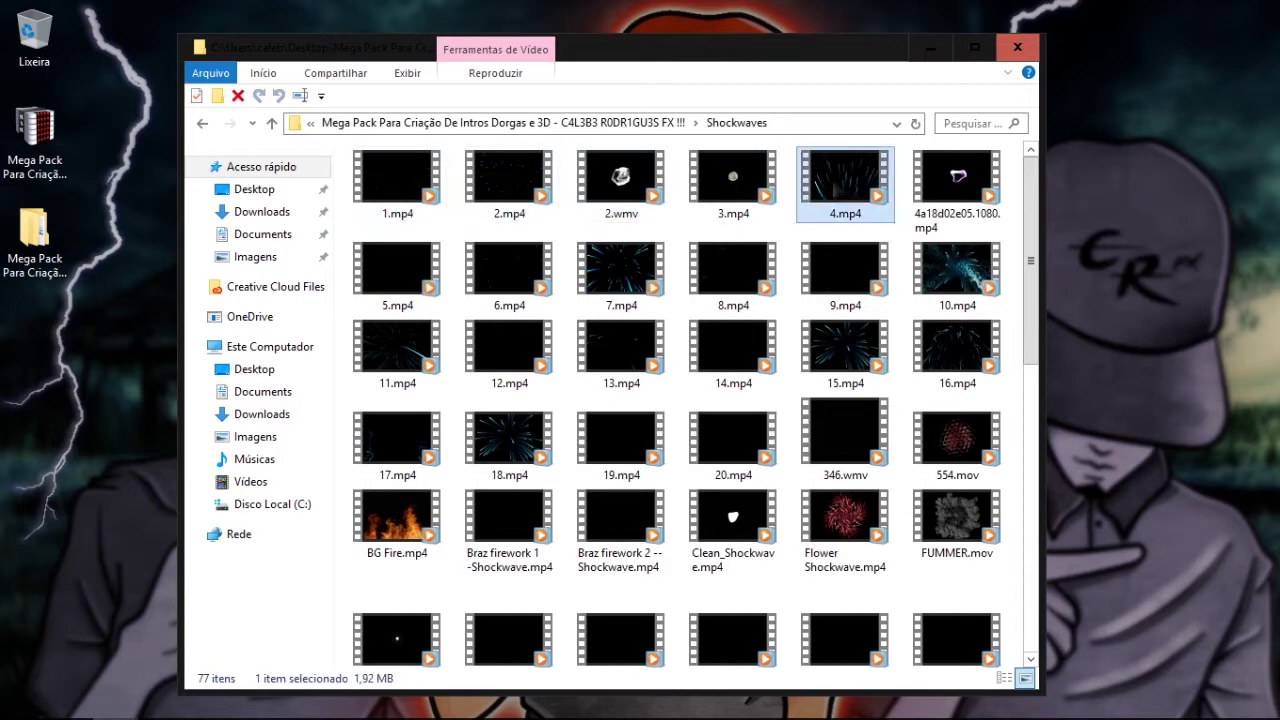
pyautogui.click(621, 265)
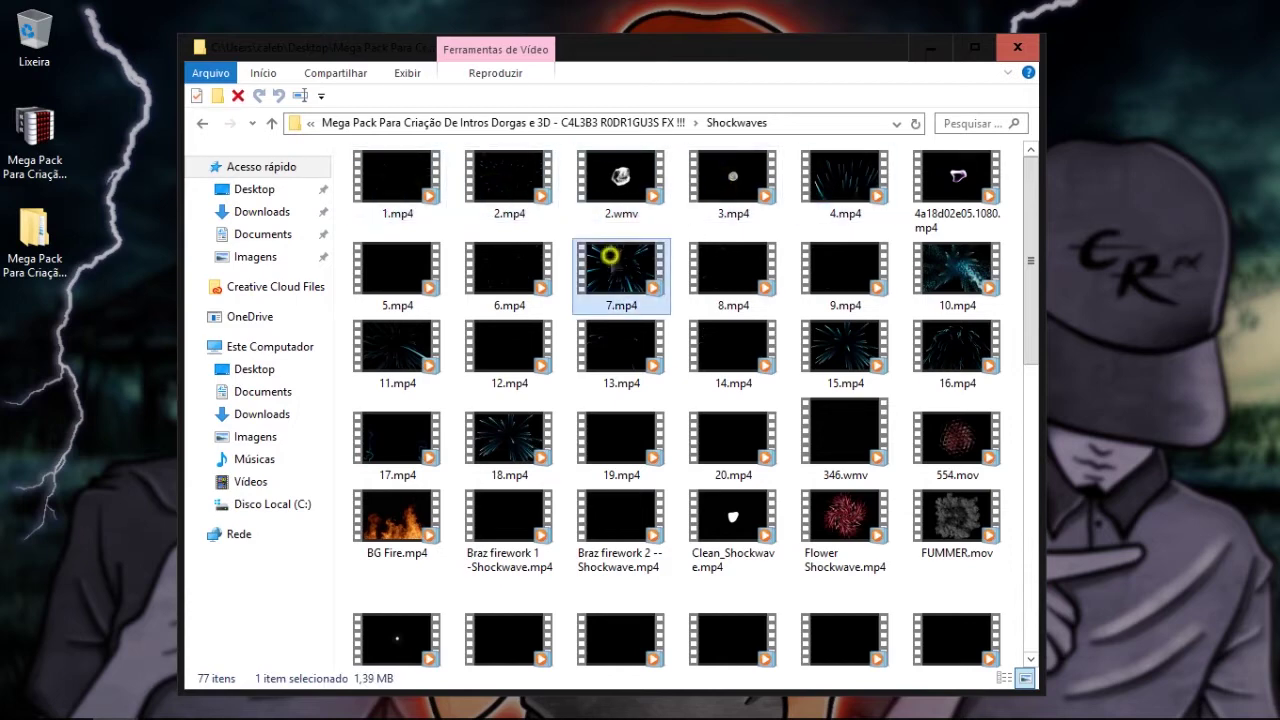
# Step: Look further through the shockwave clips, including Flower Shockwave.mp4 among the selected ones
pyautogui.scroll(-3, 697, 457)
pyautogui.scroll(-5, 697, 450)
pyautogui.scroll(6, 900, 400)
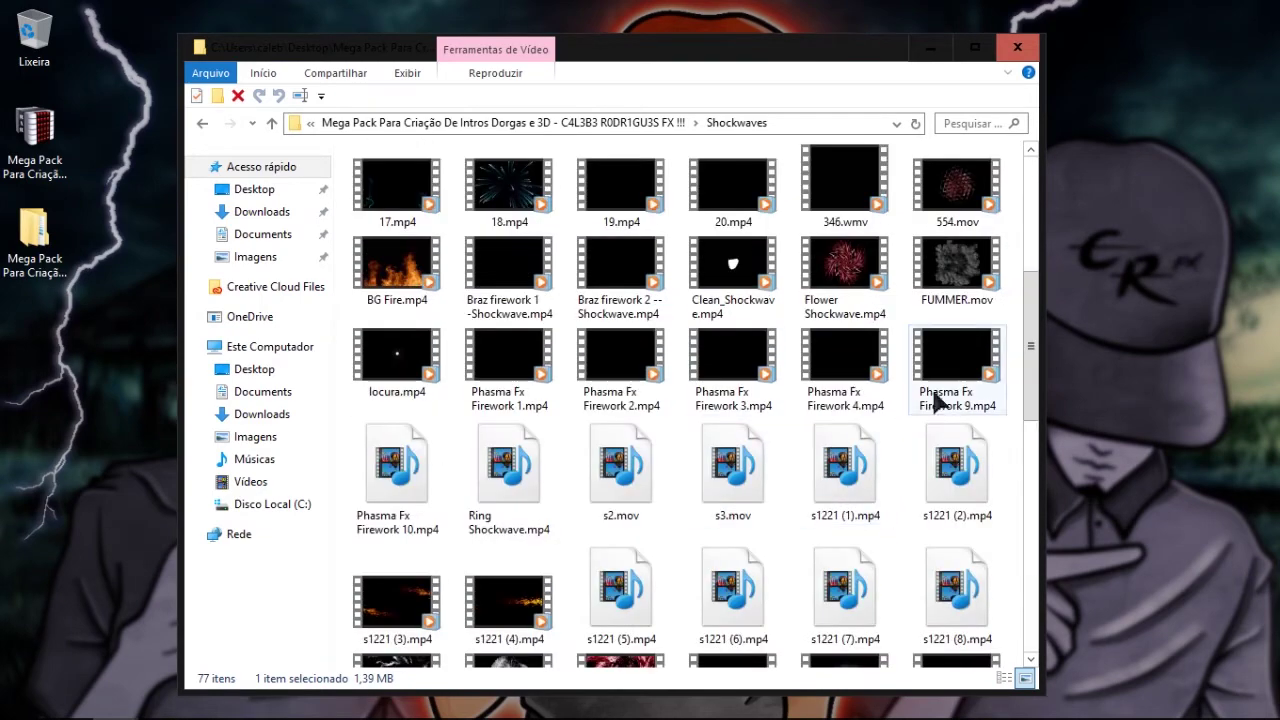
pyautogui.click(980, 290)
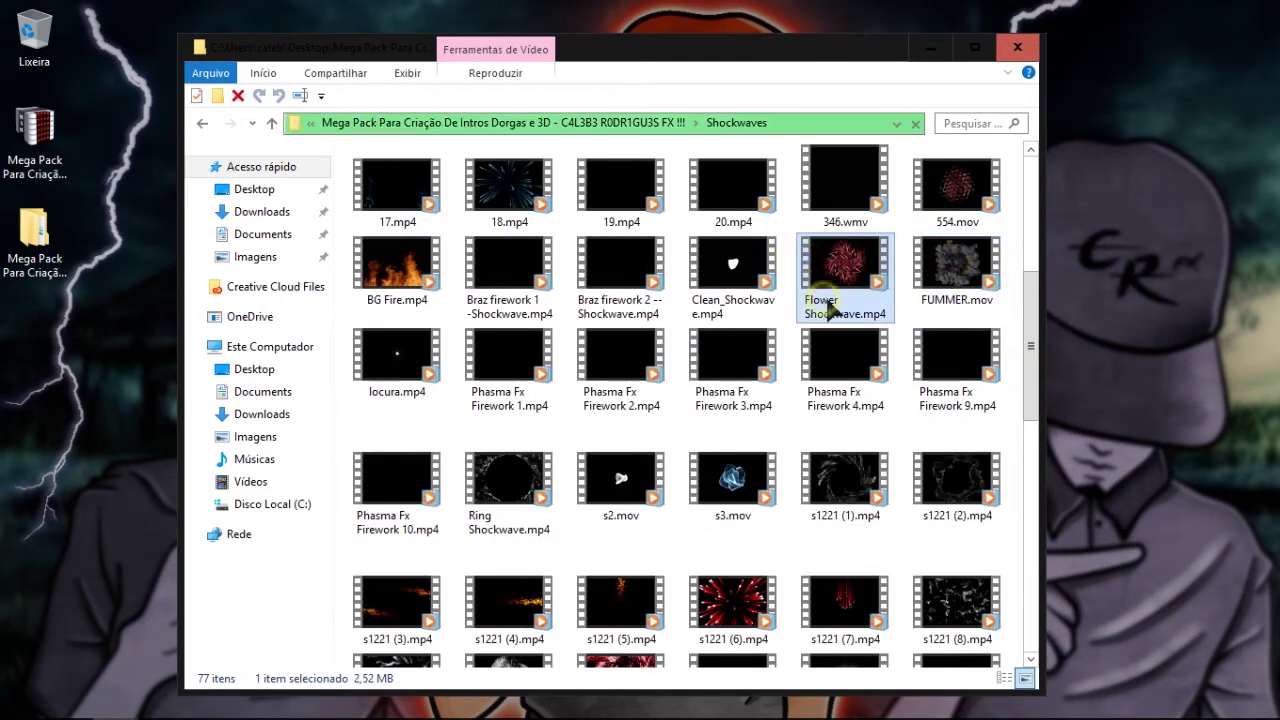
pyautogui.scroll(-5, 830, 229)
pyautogui.click(808, 330)
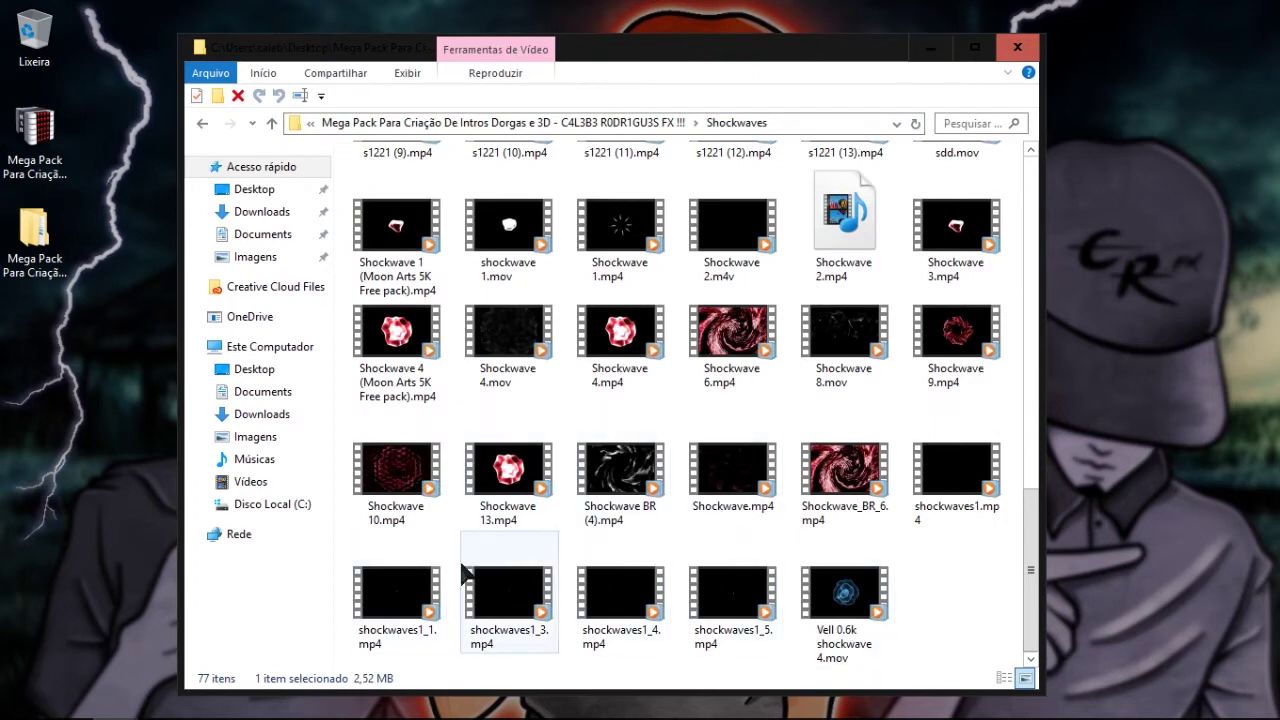
# Step: Review the Shockwaves folder from end to end, select single clips such as 12.mp4, and finish by selecting all files
pyautogui.scroll(5, 600, 450)
pyautogui.scroll(-5, 700, 520)
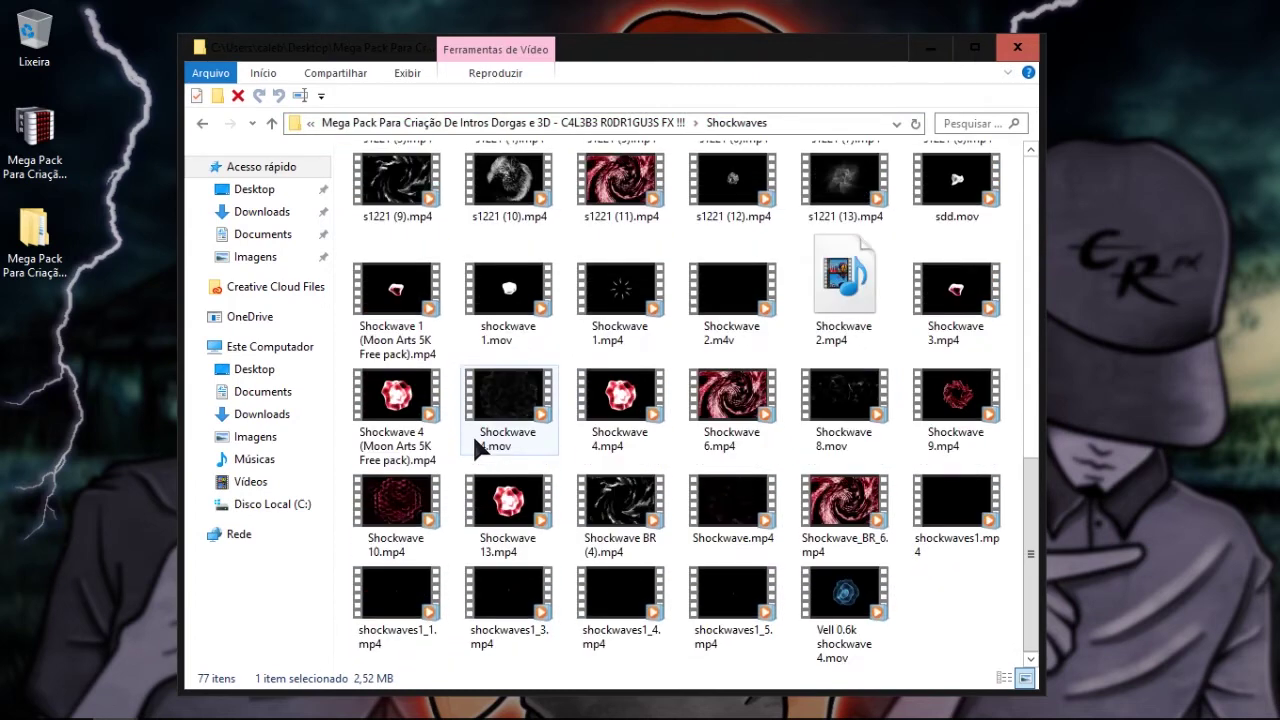
pyautogui.click(820, 610)
pyautogui.scroll(10, 590, 543)
pyautogui.click(470, 365)
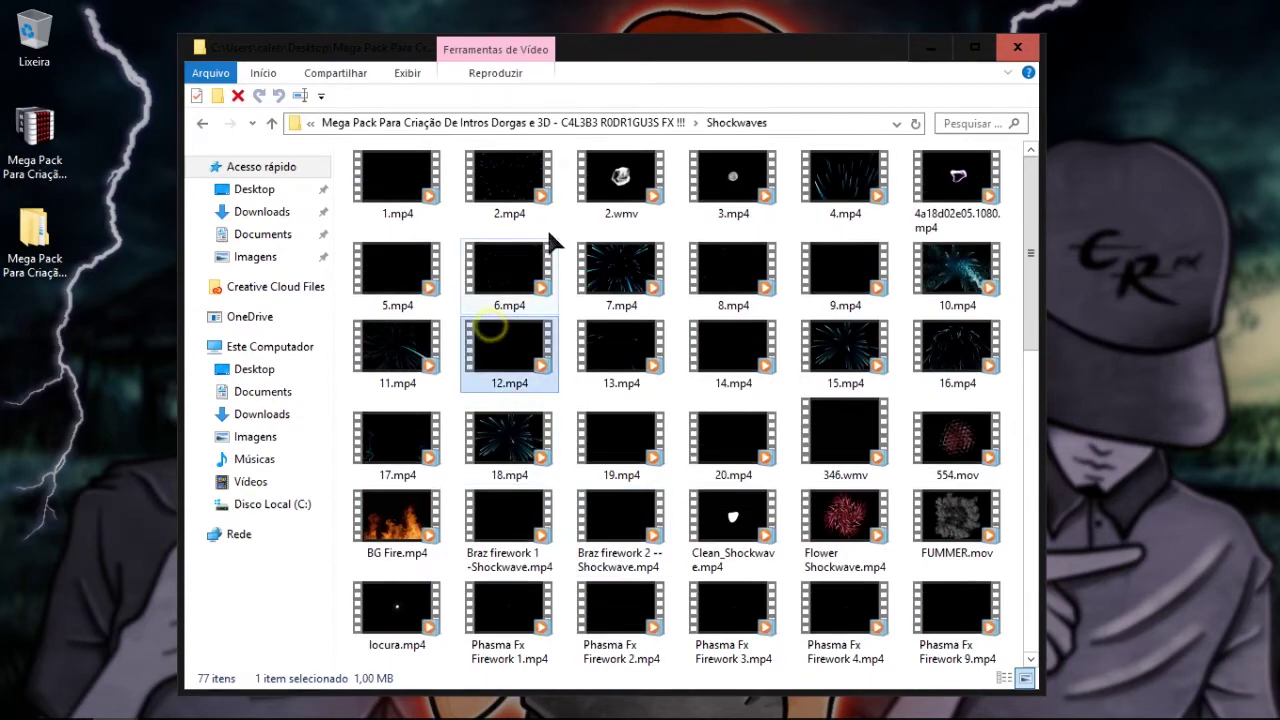
pyautogui.scroll(-10, 545, 410)
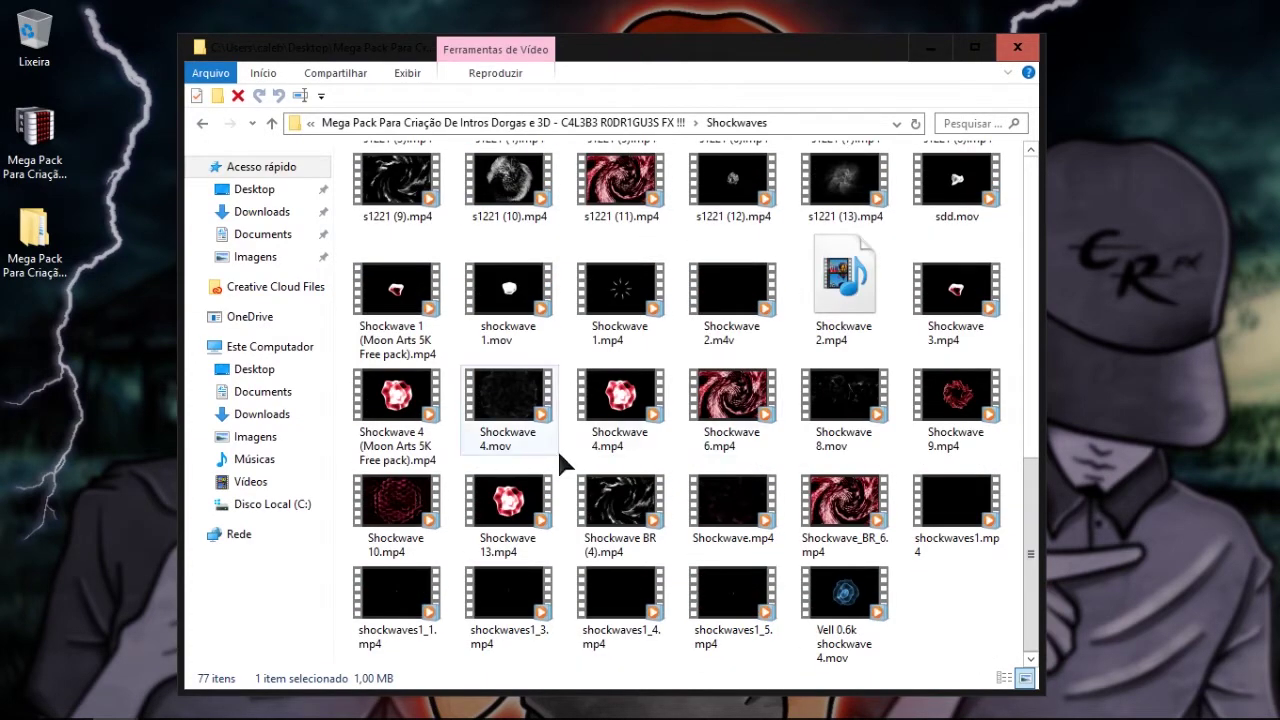
pyautogui.hotkey('ctrl', 'a')
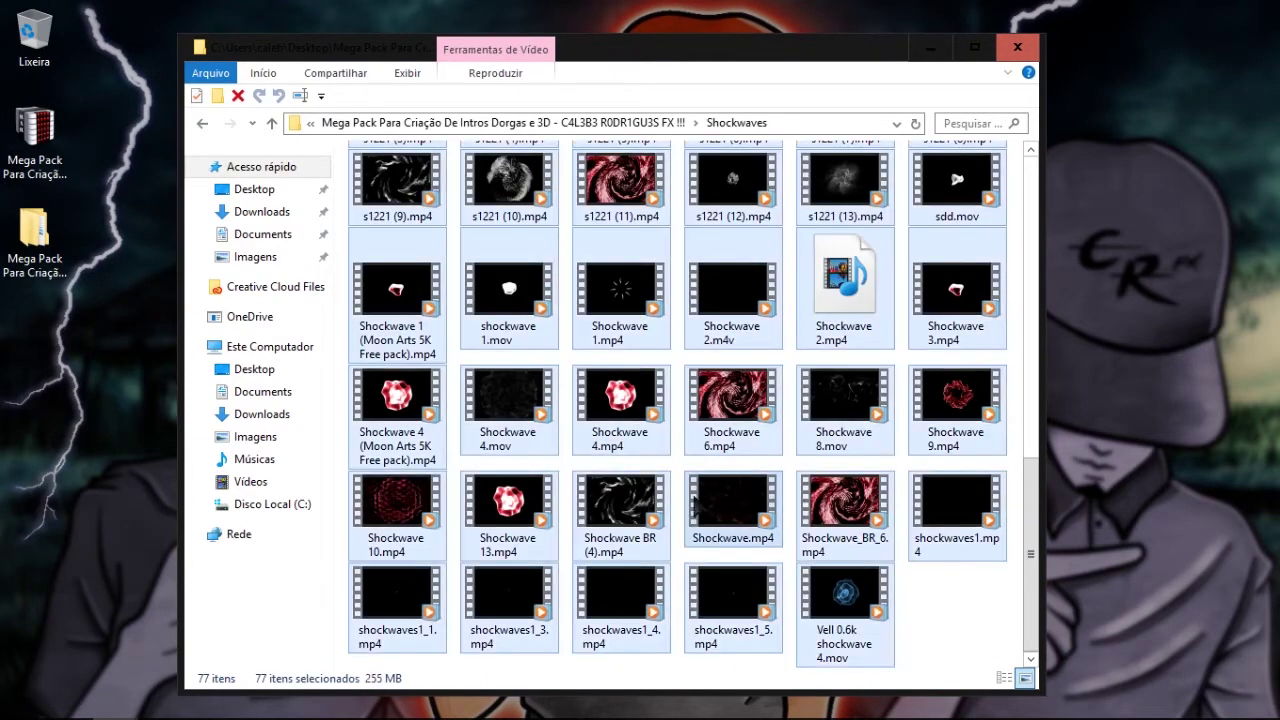
# Step: Go back to the main pack folder, close its window, and switch to Chrome to open Panzoid's Clipmaker
pyautogui.click(505, 122)
pyautogui.click(398, 179)
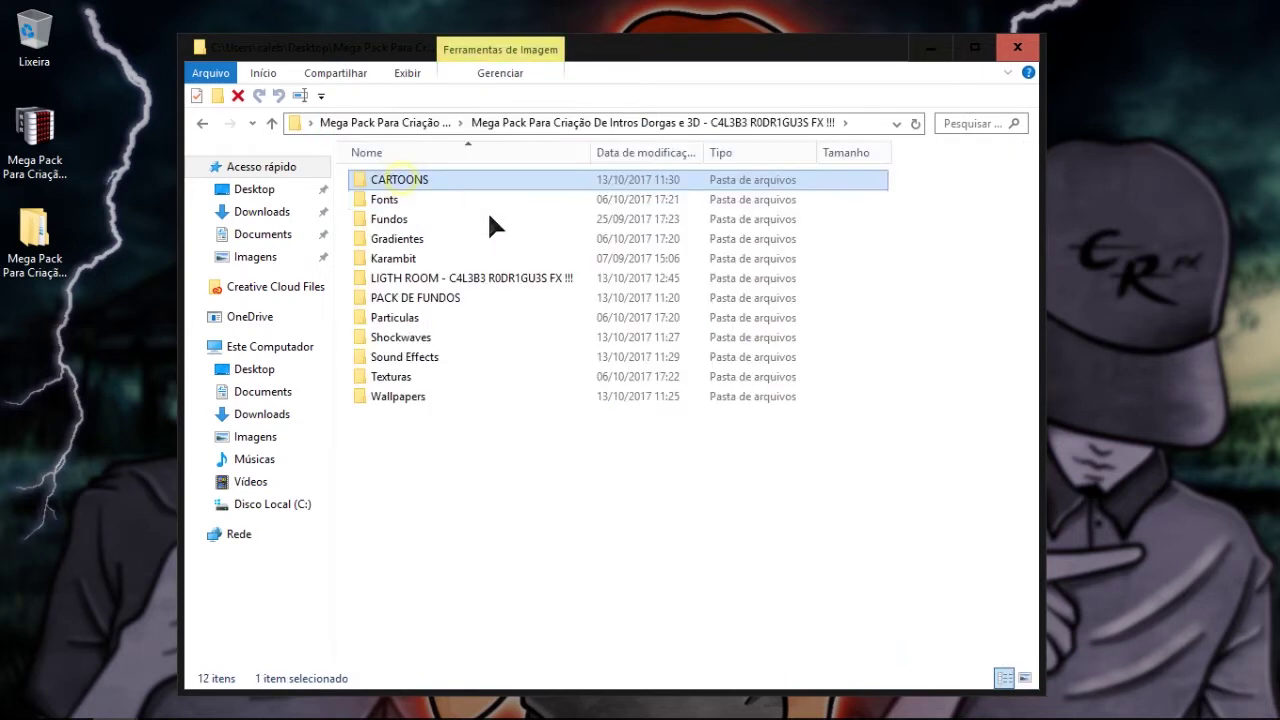
pyautogui.click(1016, 47)
pyautogui.click(162, 702)
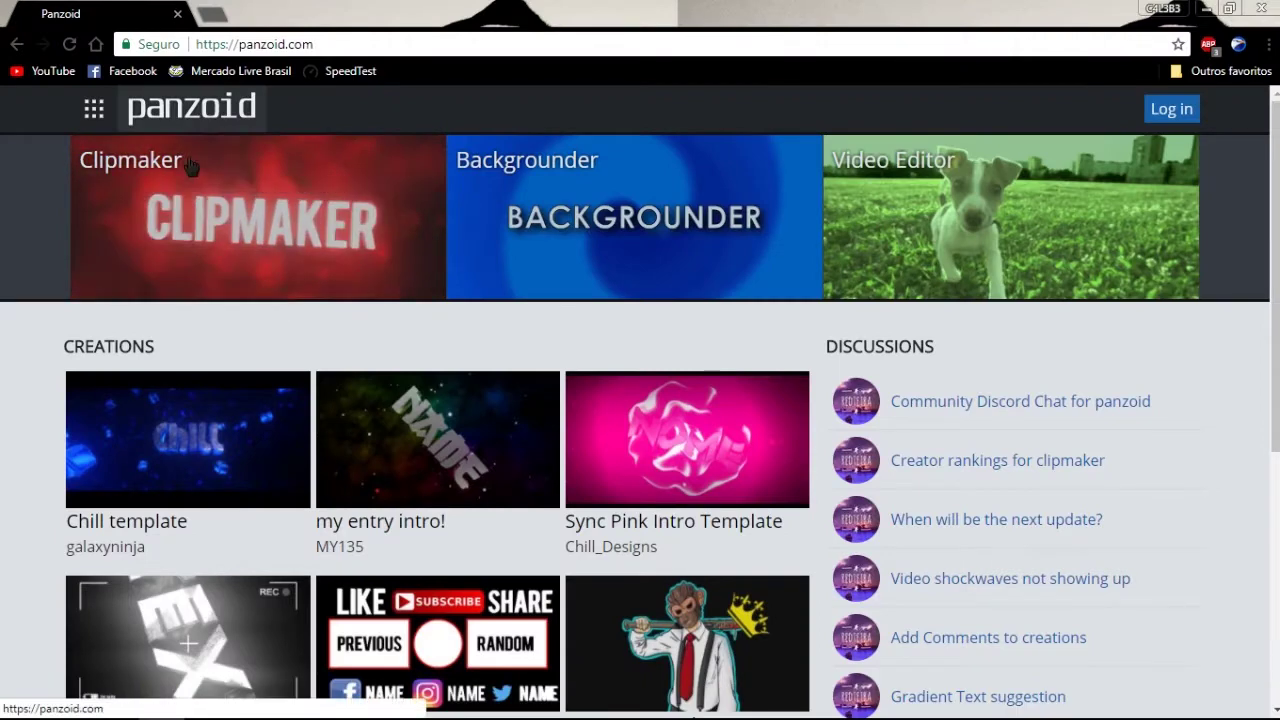
pyautogui.click(245, 255)
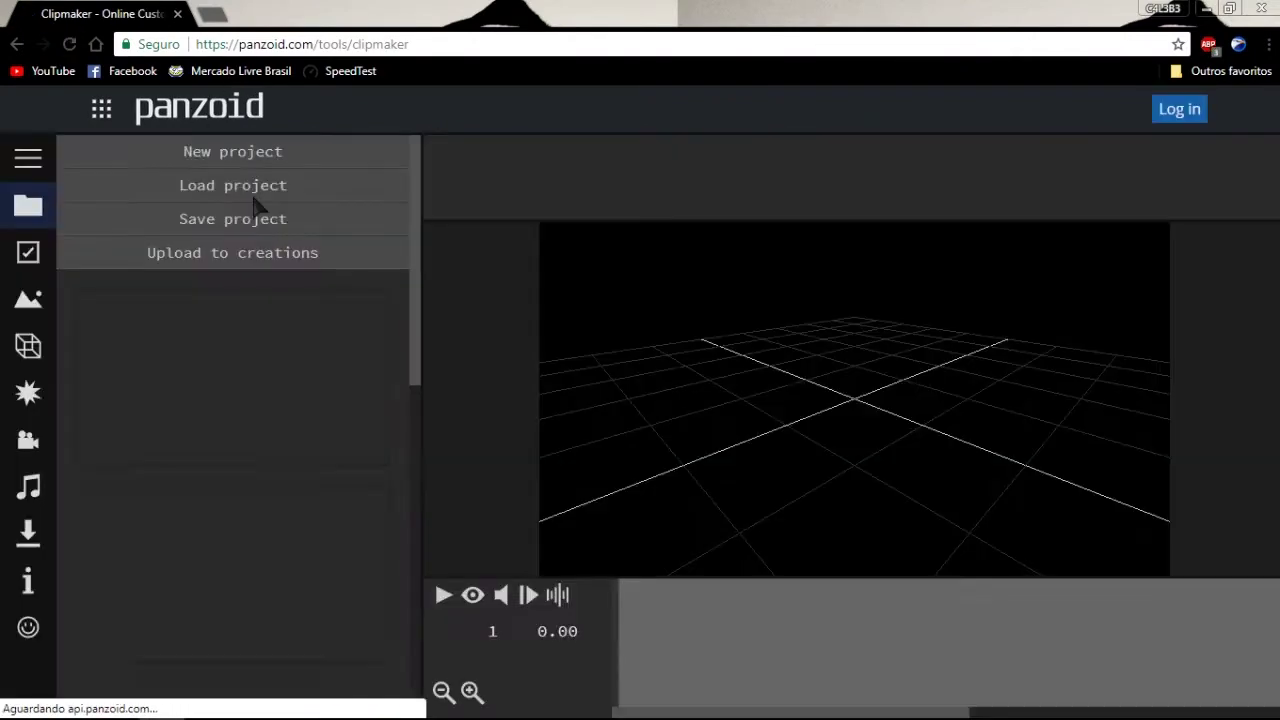
# Step: Start loading a project and browse from the desktop through the mega pack to its LIGTH ROOM folder
pyautogui.click(197, 190)
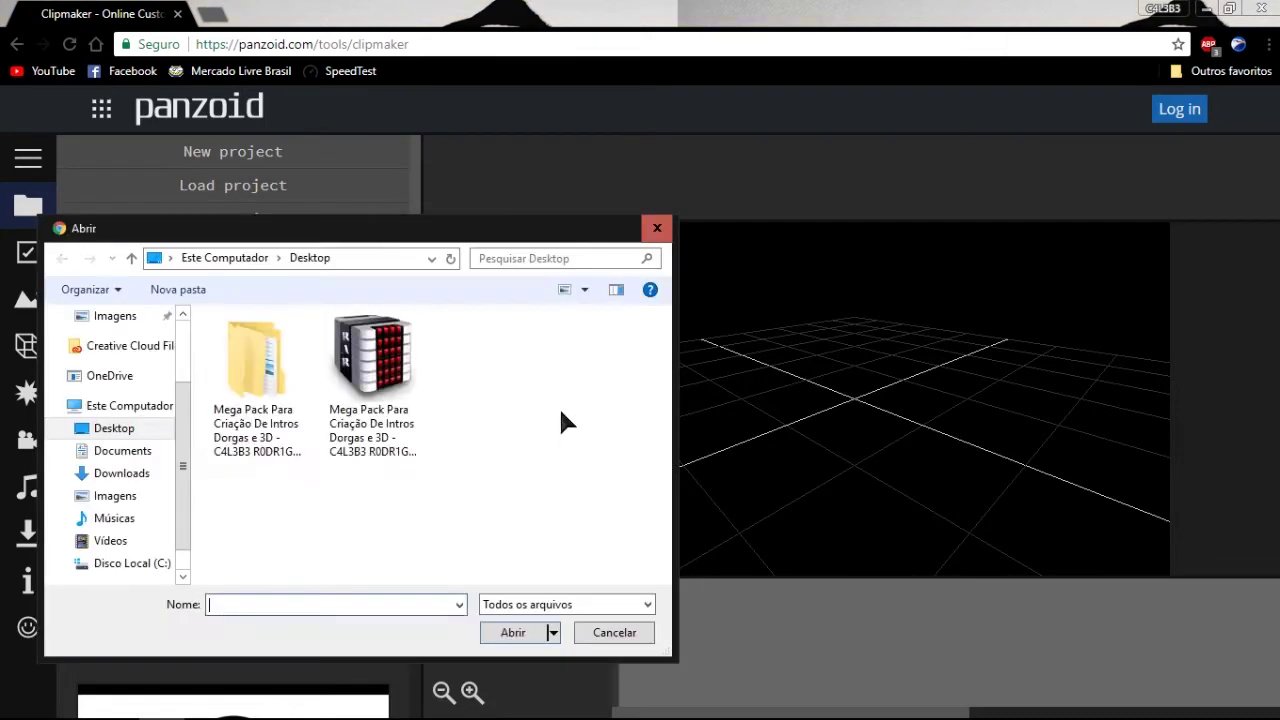
pyautogui.doubleClick(253, 345)
pyautogui.click(270, 344)
pyautogui.doubleClick(300, 345)
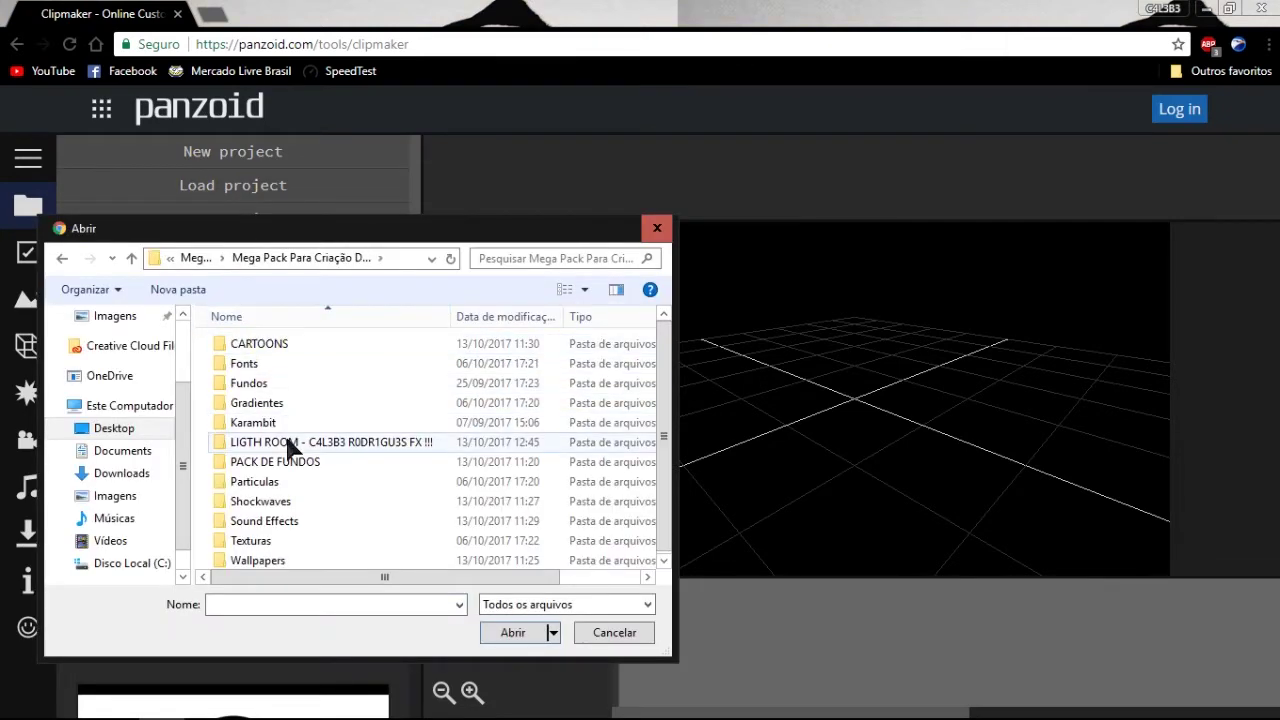
pyautogui.doubleClick(294, 442)
# Step: Compare the two PZ project files in the folder and load the Light Room 2017 one
pyautogui.click(305, 363)
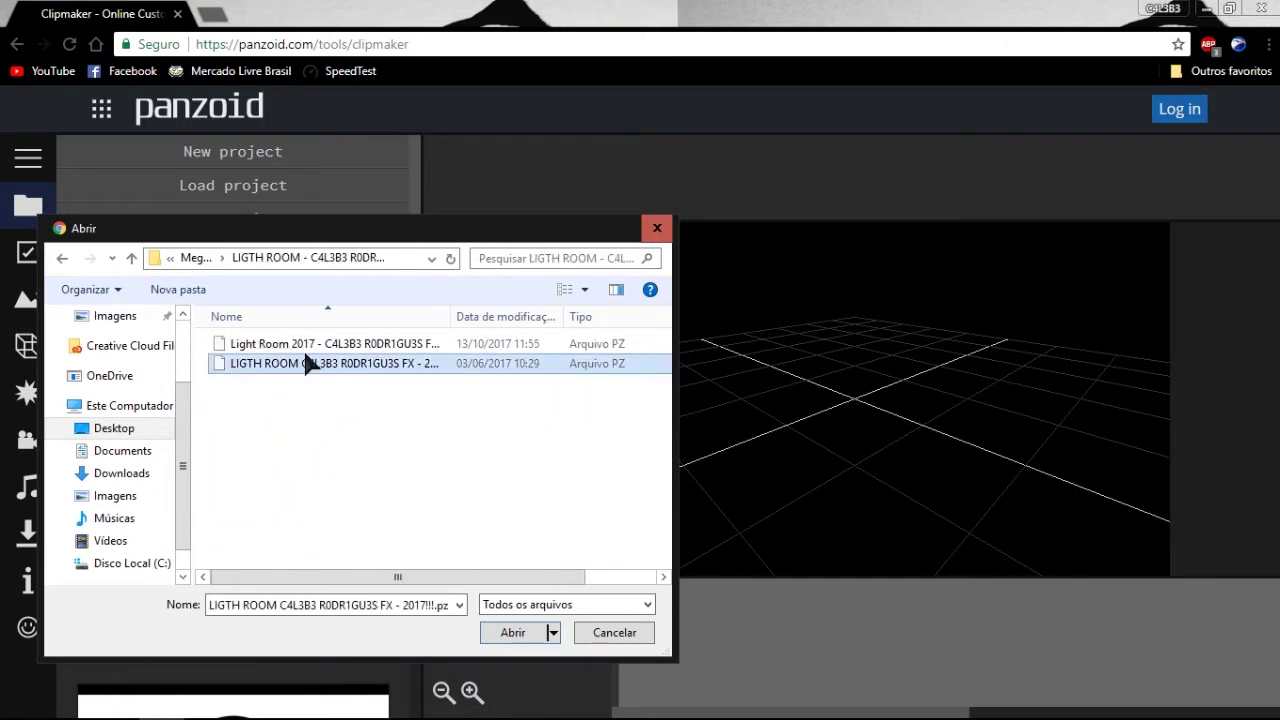
pyautogui.click(338, 345)
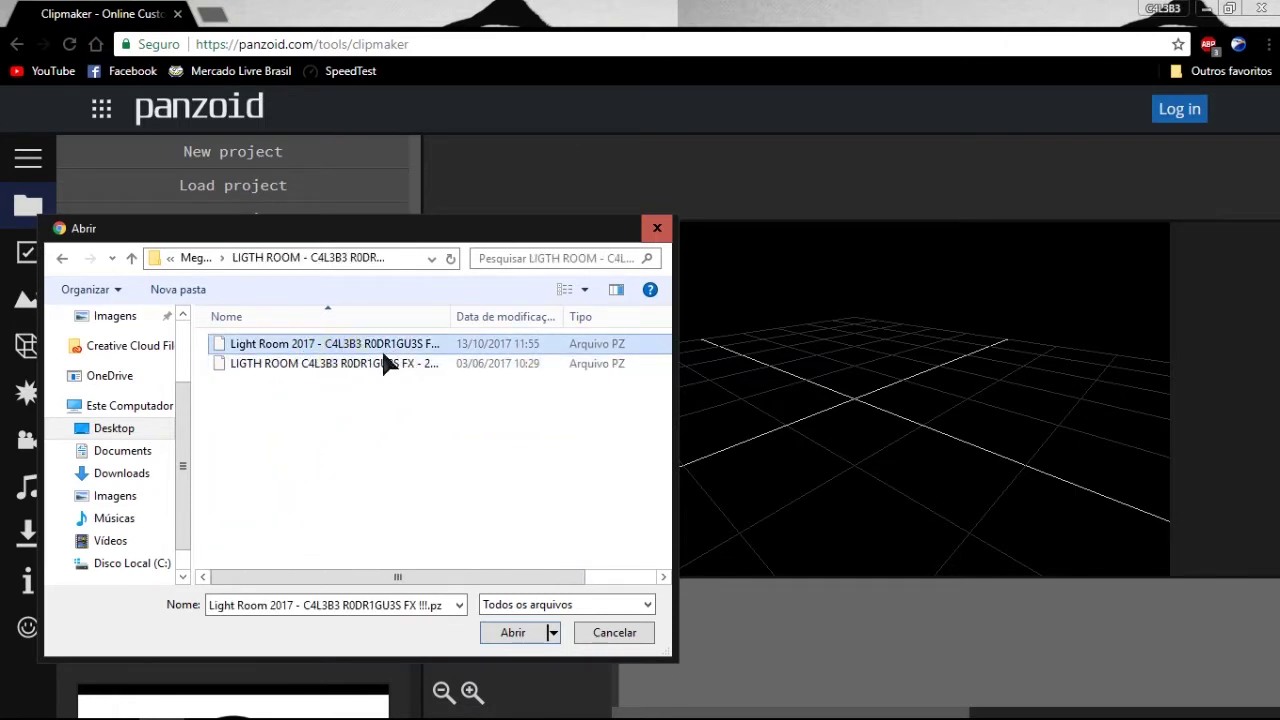
pyautogui.click(383, 362)
pyautogui.click(386, 345)
pyautogui.doubleClick(296, 345)
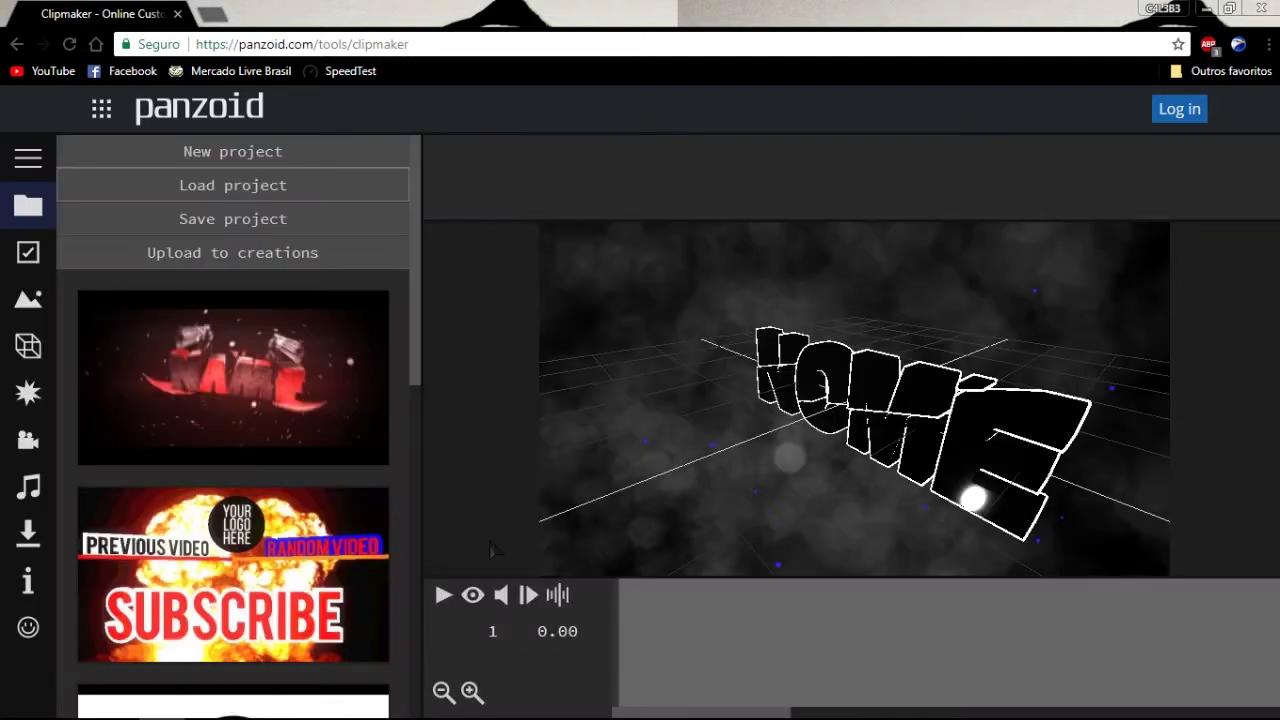
# Step: Switch the preview to the camera view, show the audio waveform, and move the playhead to about frame 55
pyautogui.click(472, 598)
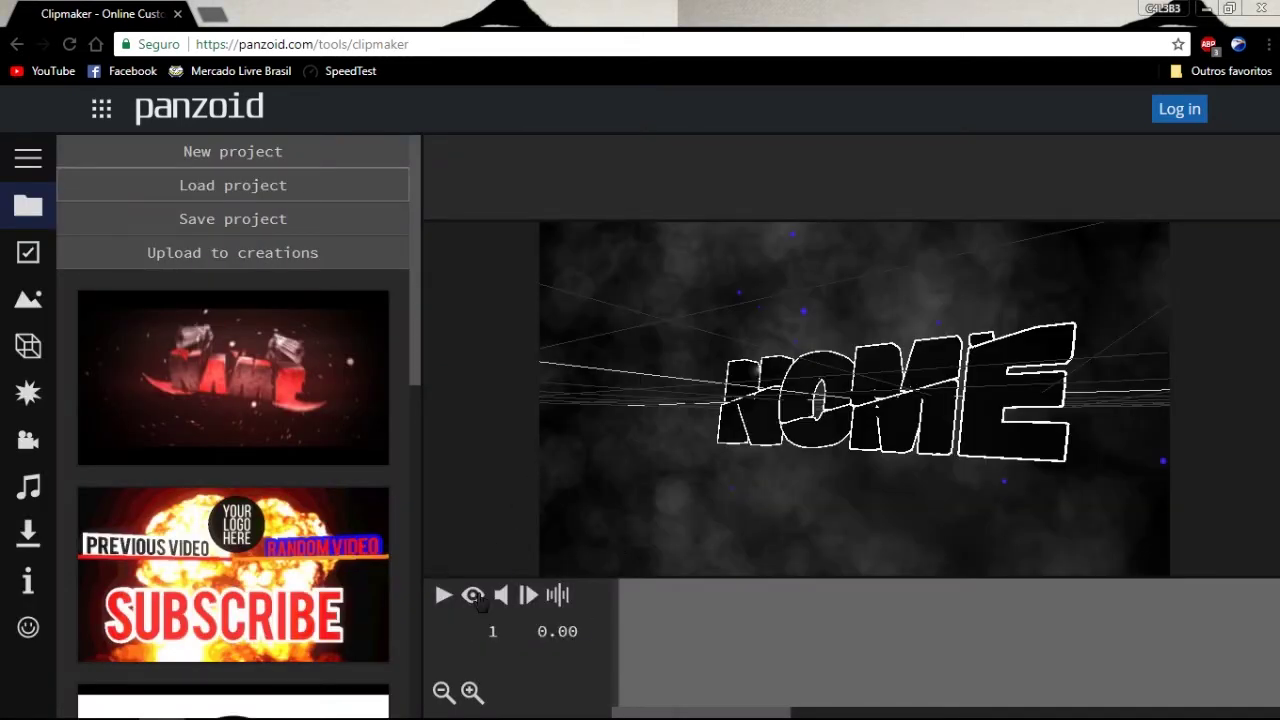
pyautogui.click(473, 597)
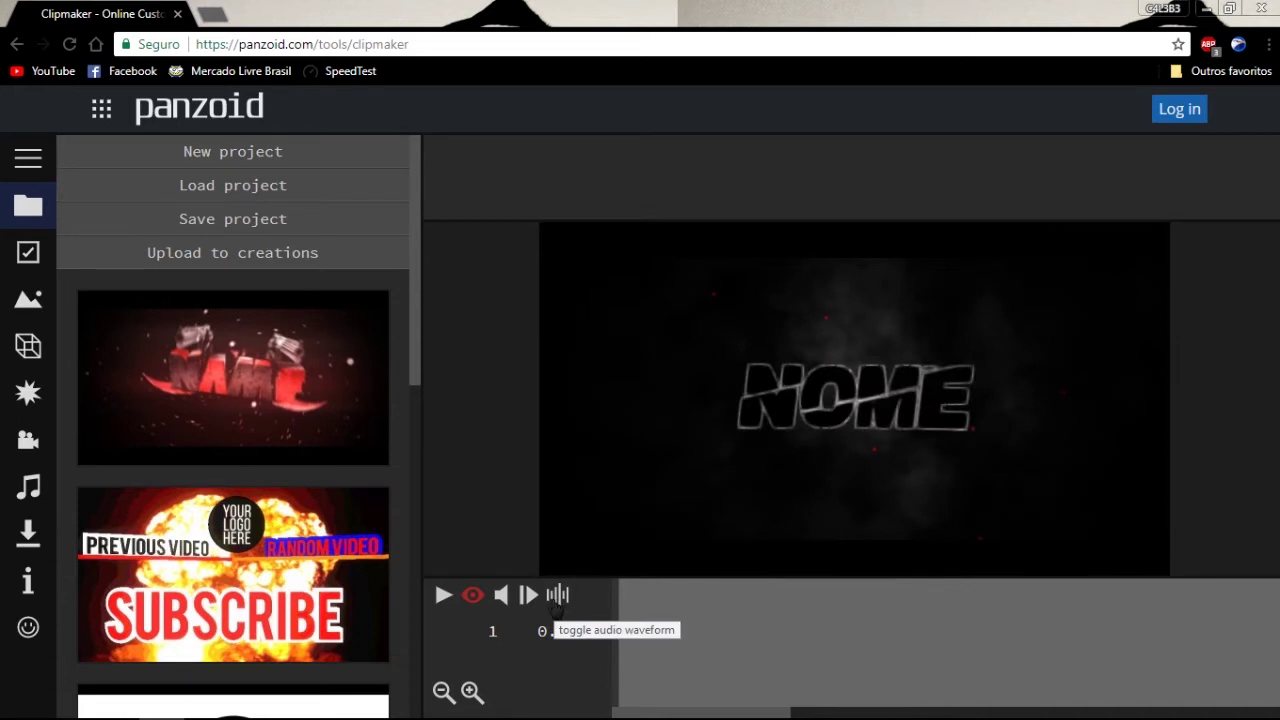
pyautogui.click(558, 596)
pyautogui.moveTo(794, 640); pyautogui.dragTo(620, 622)
pyautogui.moveTo(706, 624); pyautogui.dragTo(1003, 624)
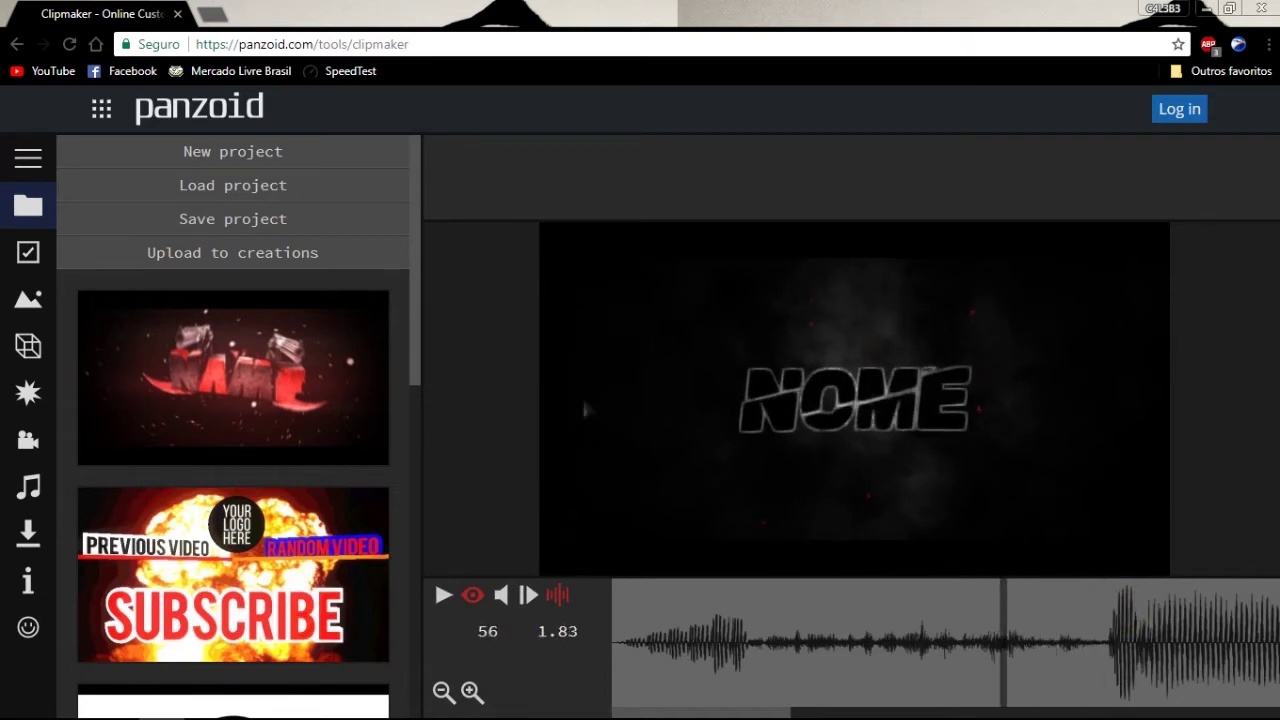
# Step: Display the scene's objects, enlarge the object list, and collapse the Texto, Luzes and Particulas groups
pyautogui.click(28, 346)
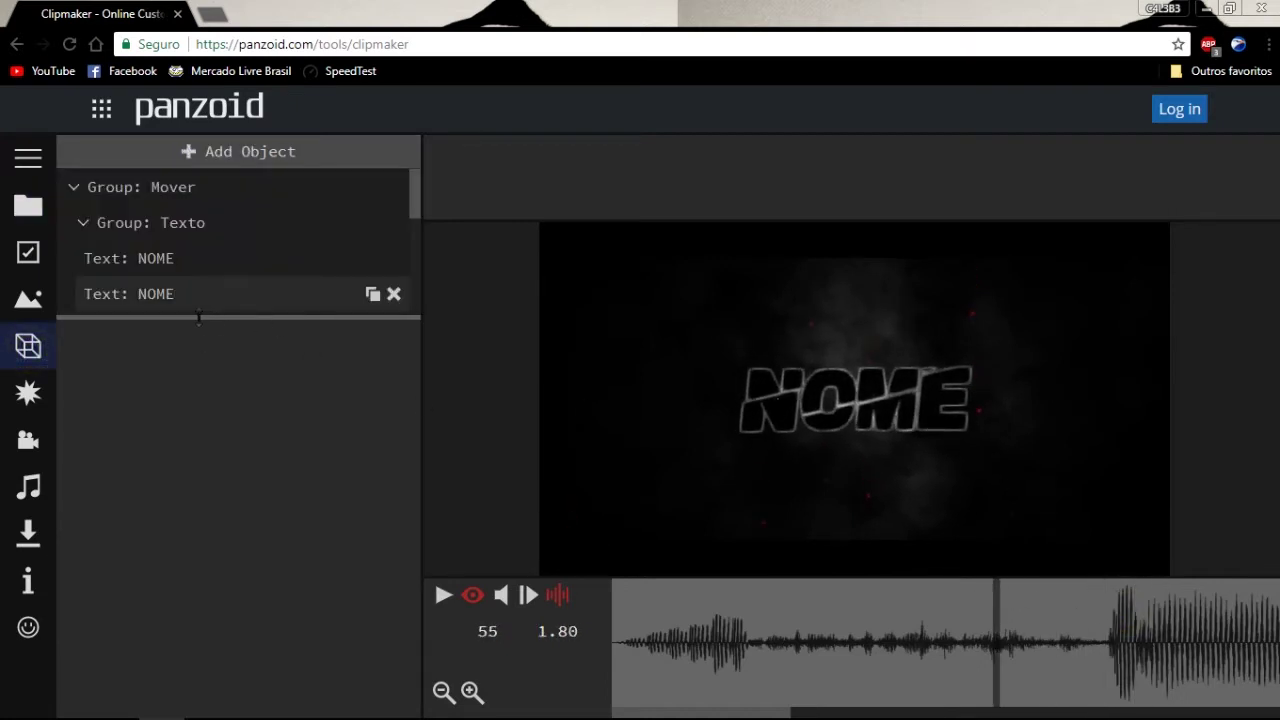
pyautogui.moveTo(197, 317); pyautogui.dragTo(205, 485)
pyautogui.click(85, 224)
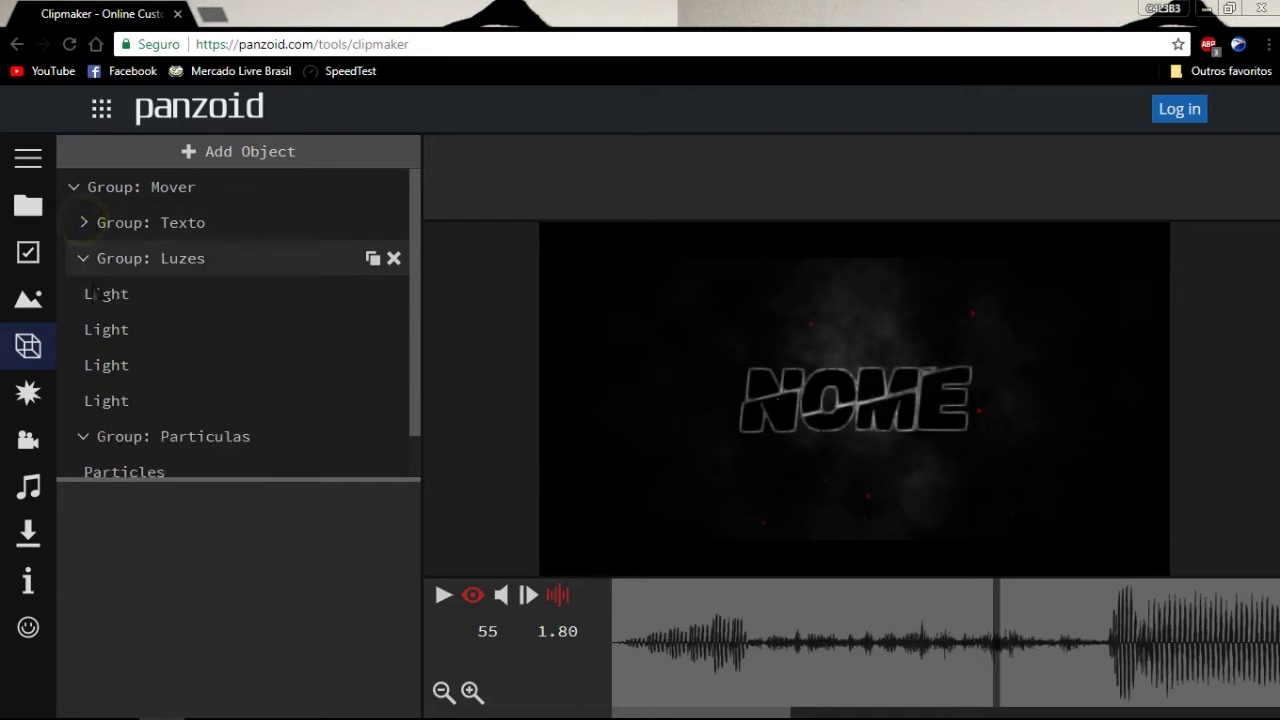
pyautogui.click(86, 258)
pyautogui.click(86, 297)
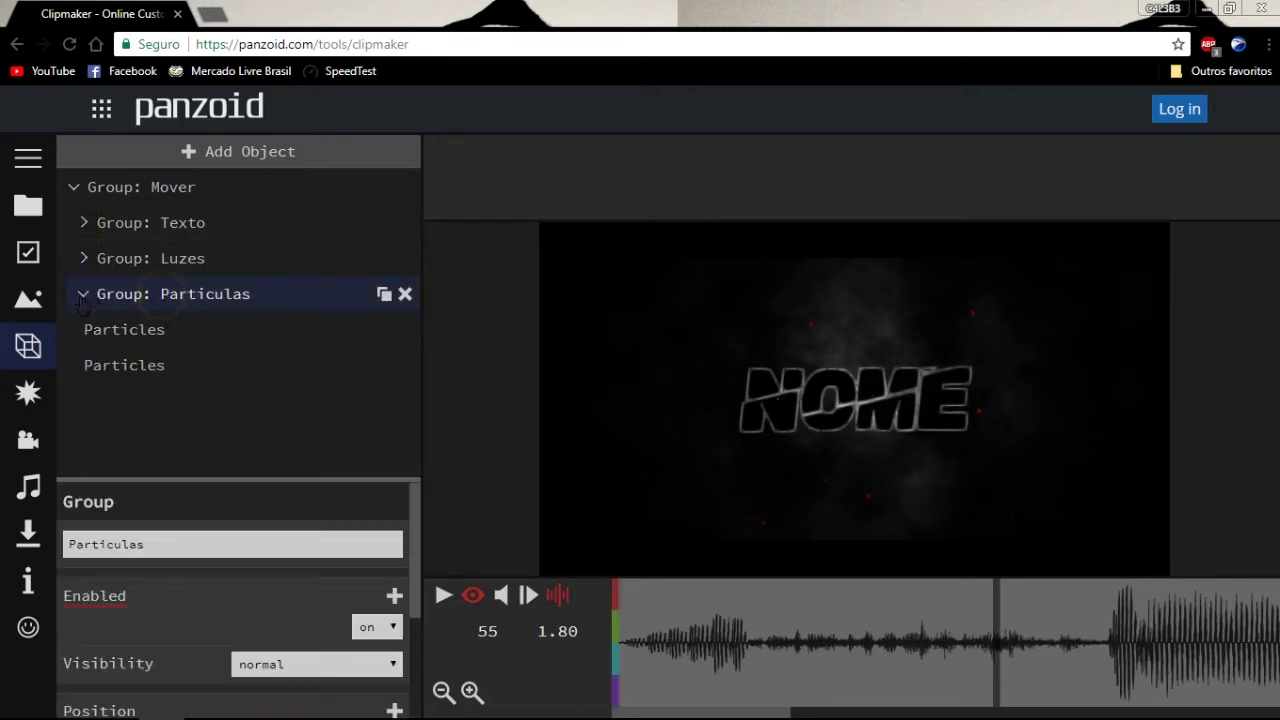
pyautogui.click(86, 299)
# Step: Select the Luzes and Texto groups, expand Texto, and examine the settings of its two NOME text objects
pyautogui.click(180, 260)
pyautogui.click(190, 222)
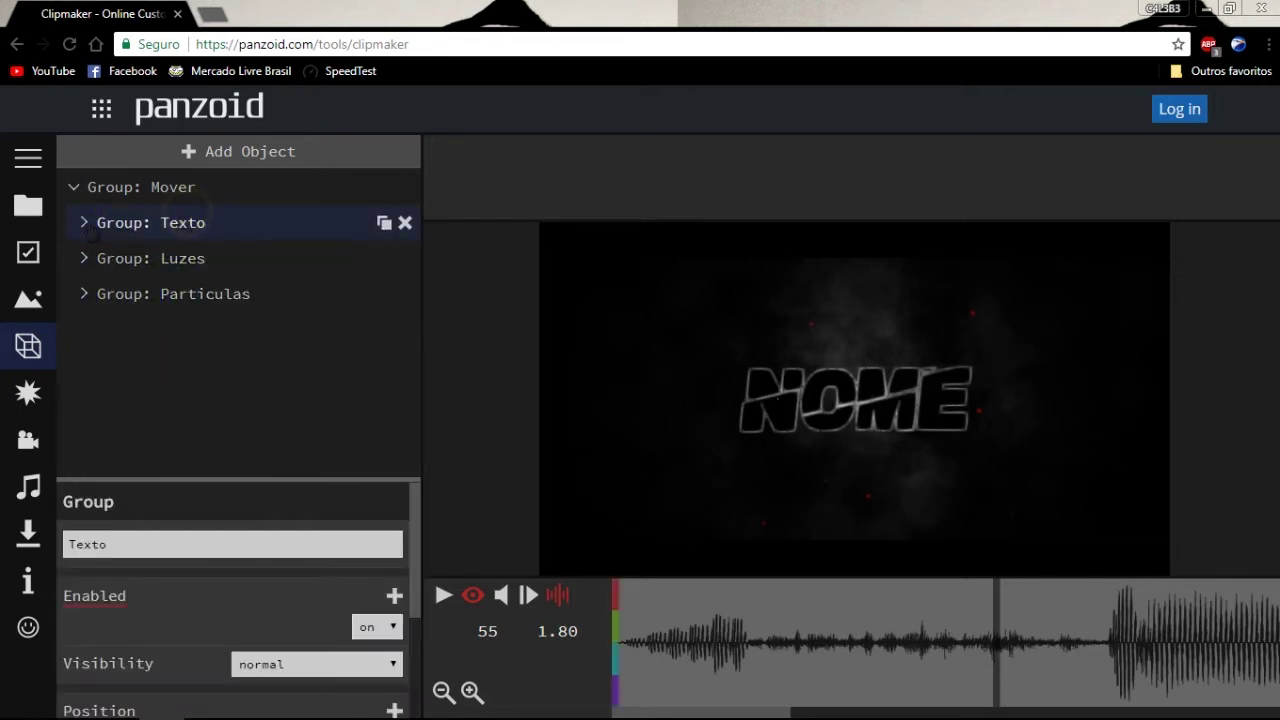
pyautogui.click(84, 222)
pyautogui.click(156, 264)
pyautogui.click(165, 293)
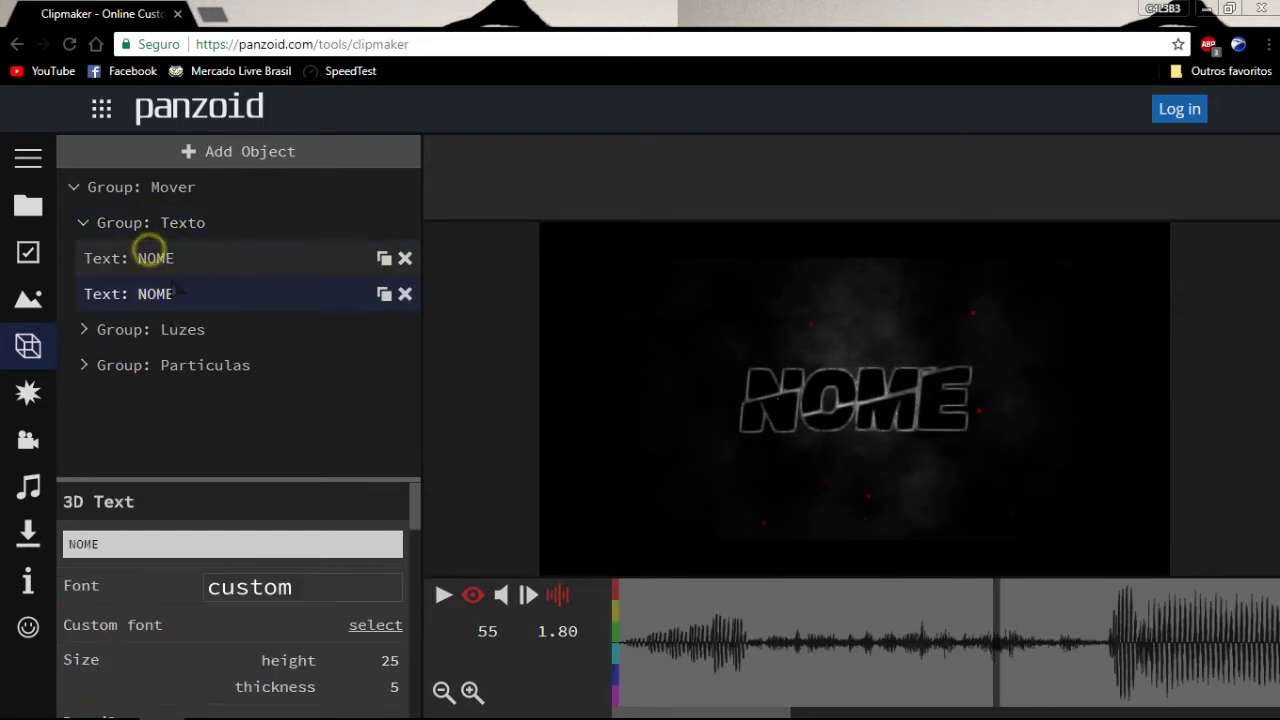
pyautogui.scroll(-5, 290, 550)
pyautogui.click(140, 313)
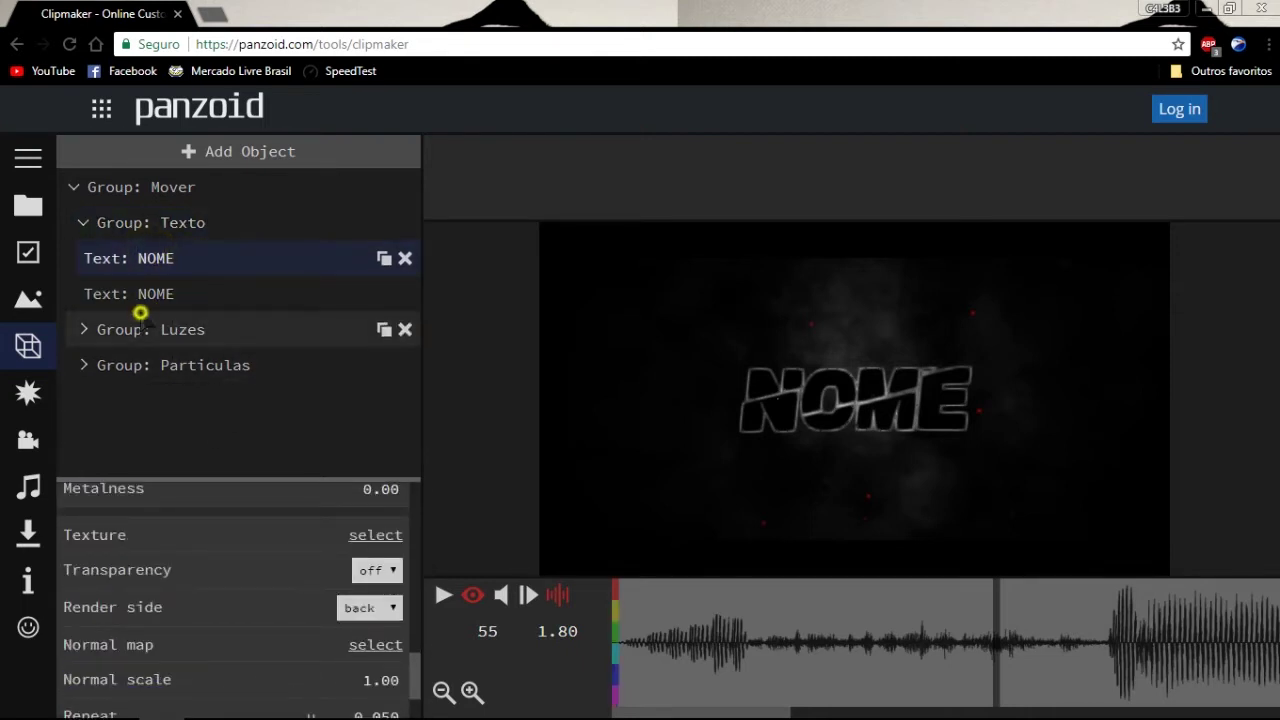
# Step: Expand Luzes to view its first light's settings, collapse it again, and expand the Particulas group
pyautogui.click(84, 329)
pyautogui.click(129, 368)
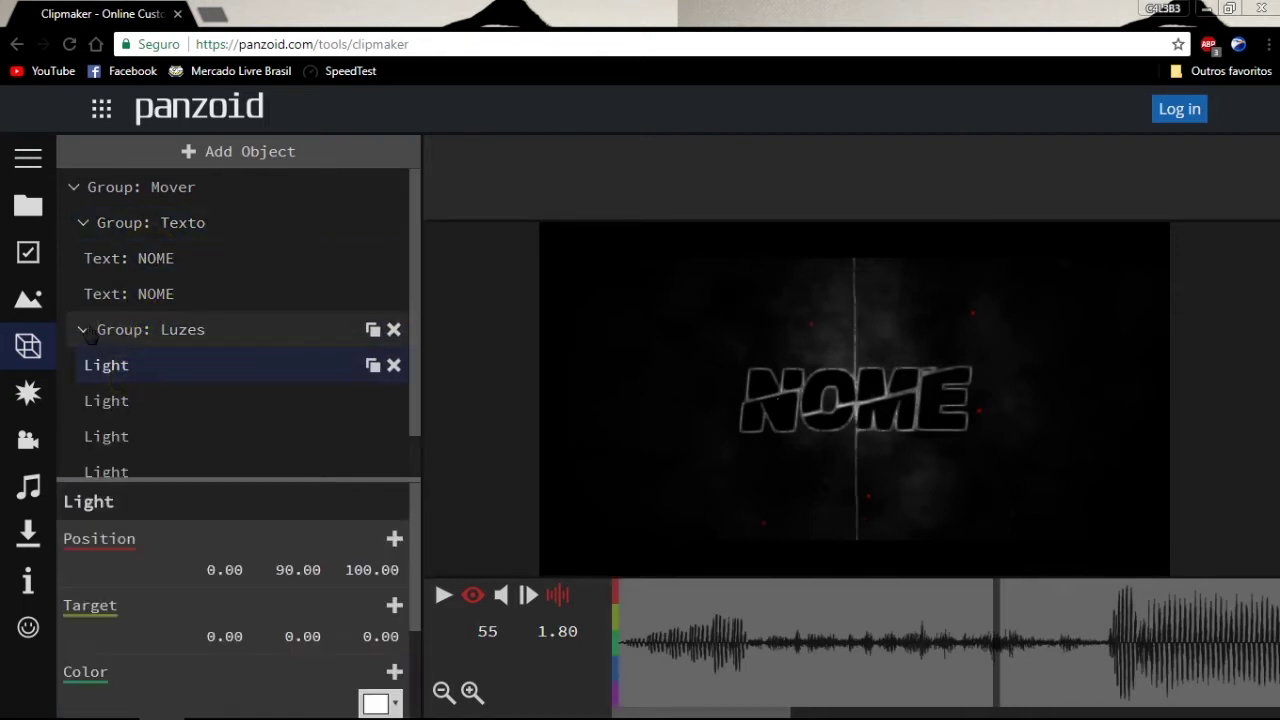
pyautogui.click(84, 329)
pyautogui.click(132, 366)
pyautogui.click(84, 365)
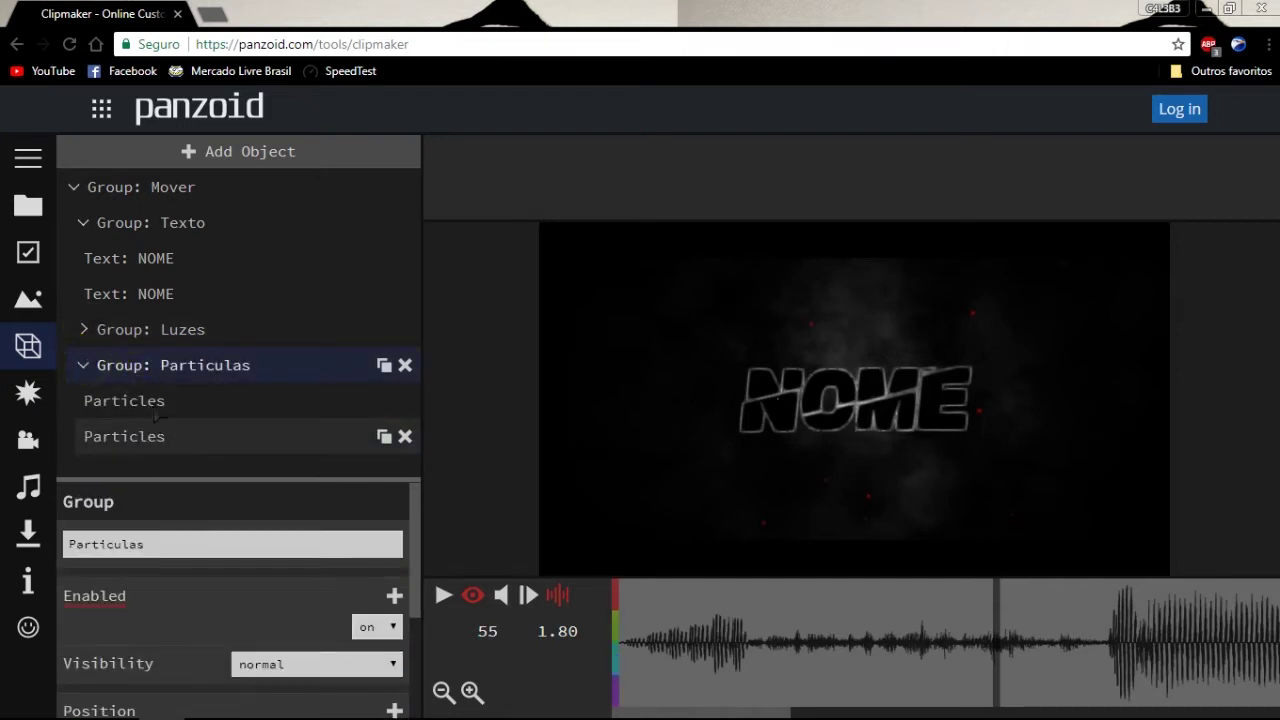
# Step: Examine the settings of the two Particles objects in the Particulas group, then collapse the group
pyautogui.click(158, 408)
pyautogui.click(165, 436)
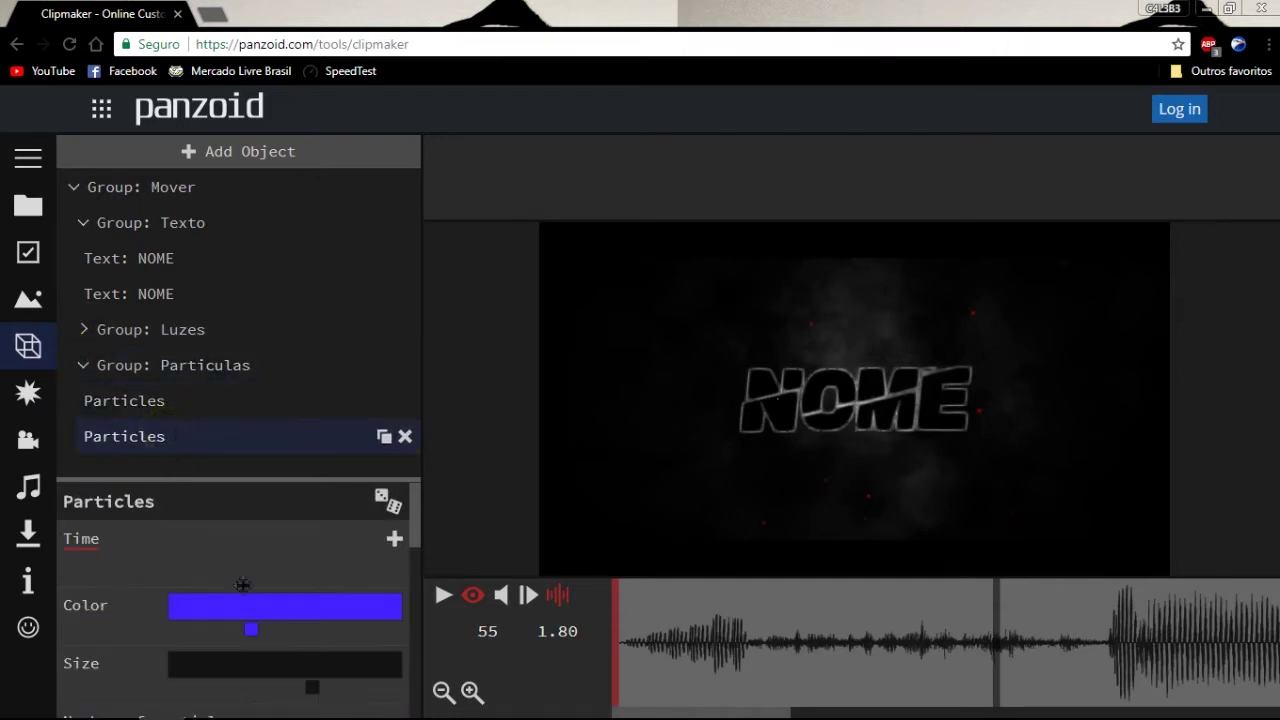
pyautogui.scroll(-10, 242, 585)
pyautogui.click(84, 365)
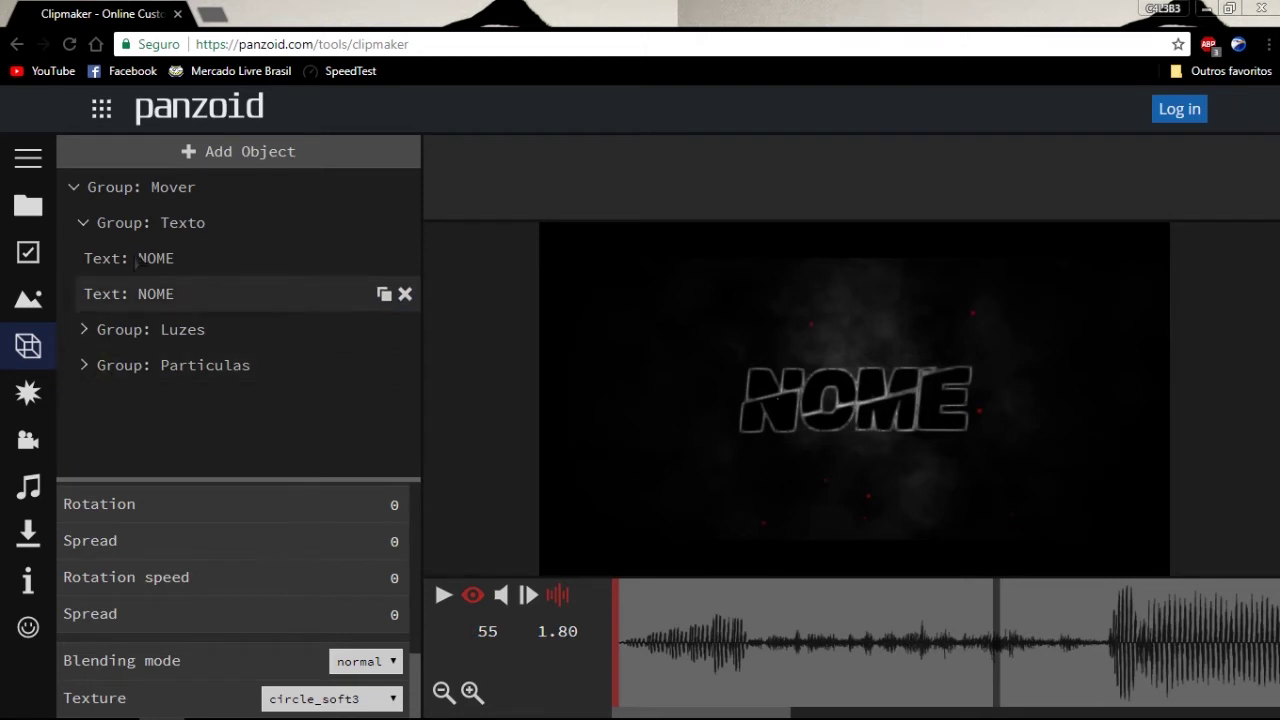
# Step: Select the first NOME text, collapse the Texto group, and select the Luzes and Particulas groups in turn
pyautogui.click(128, 258)
pyautogui.click(105, 222)
pyautogui.click(80, 222)
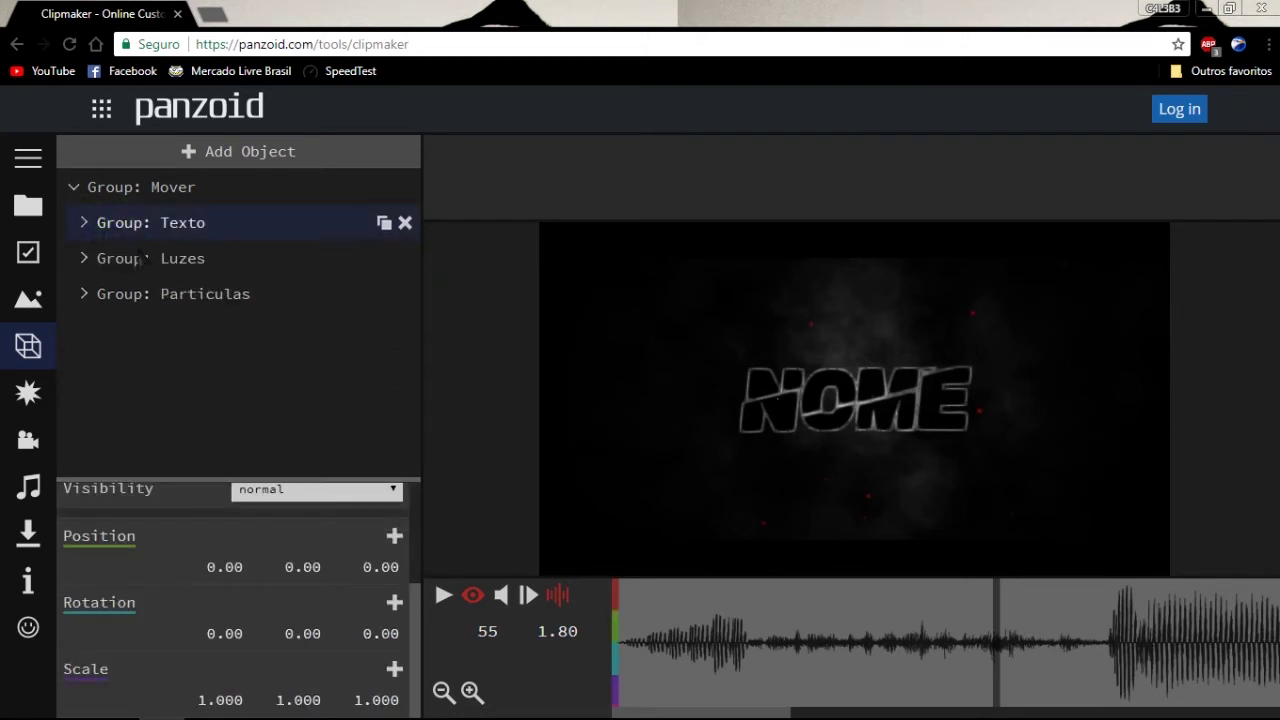
pyautogui.click(183, 258)
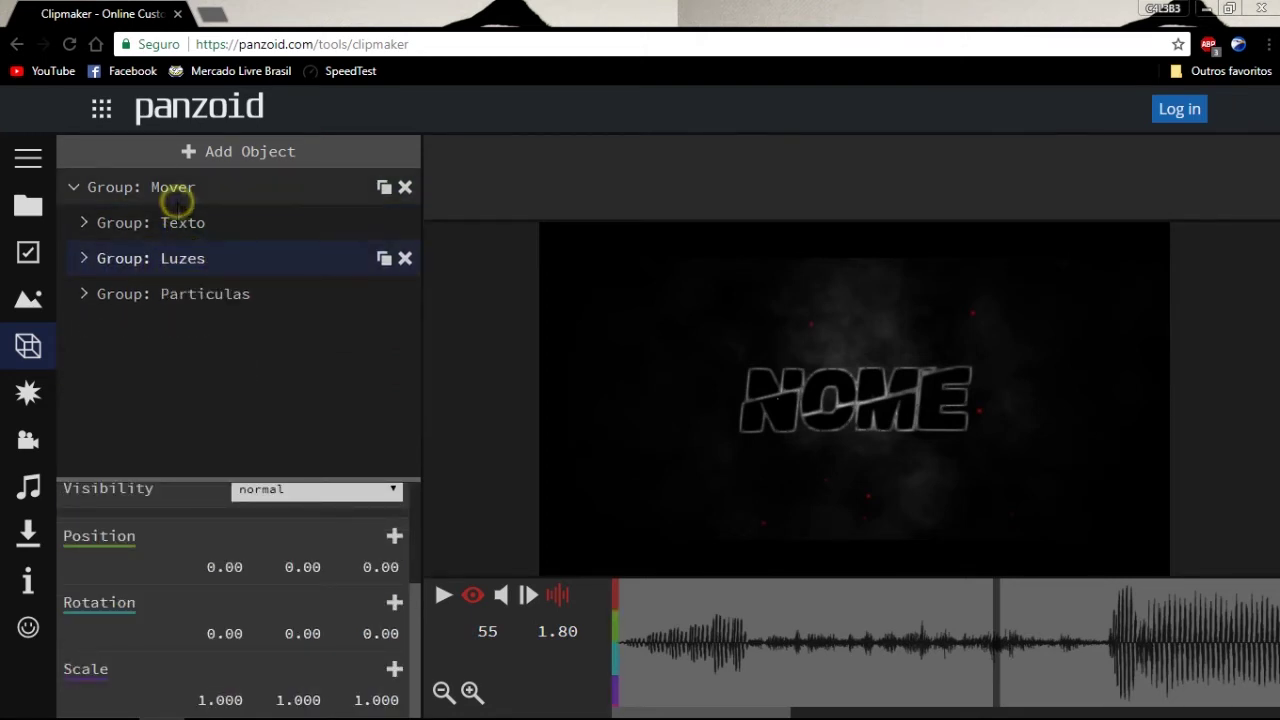
pyautogui.click(211, 292)
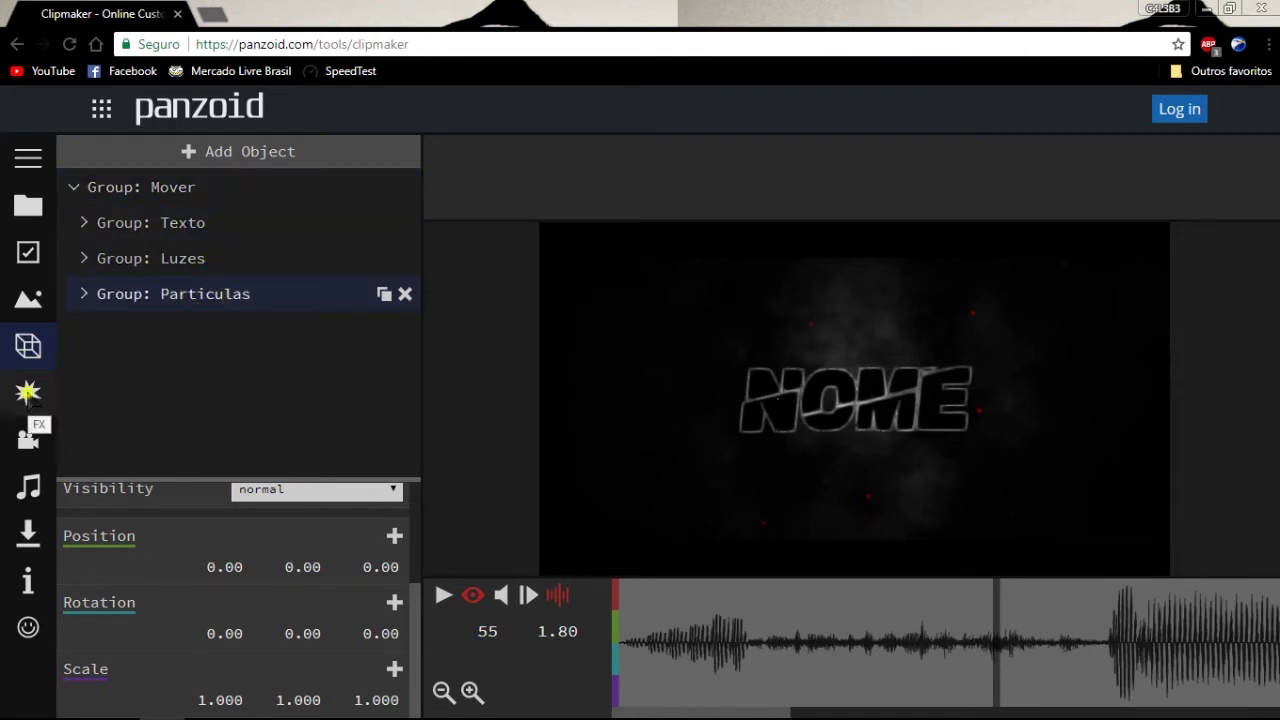
# Step: Display the project's effects, enlarge the effect list, and look through its entries
pyautogui.click(28, 395)
pyautogui.moveTo(178, 316); pyautogui.dragTo(180, 525)
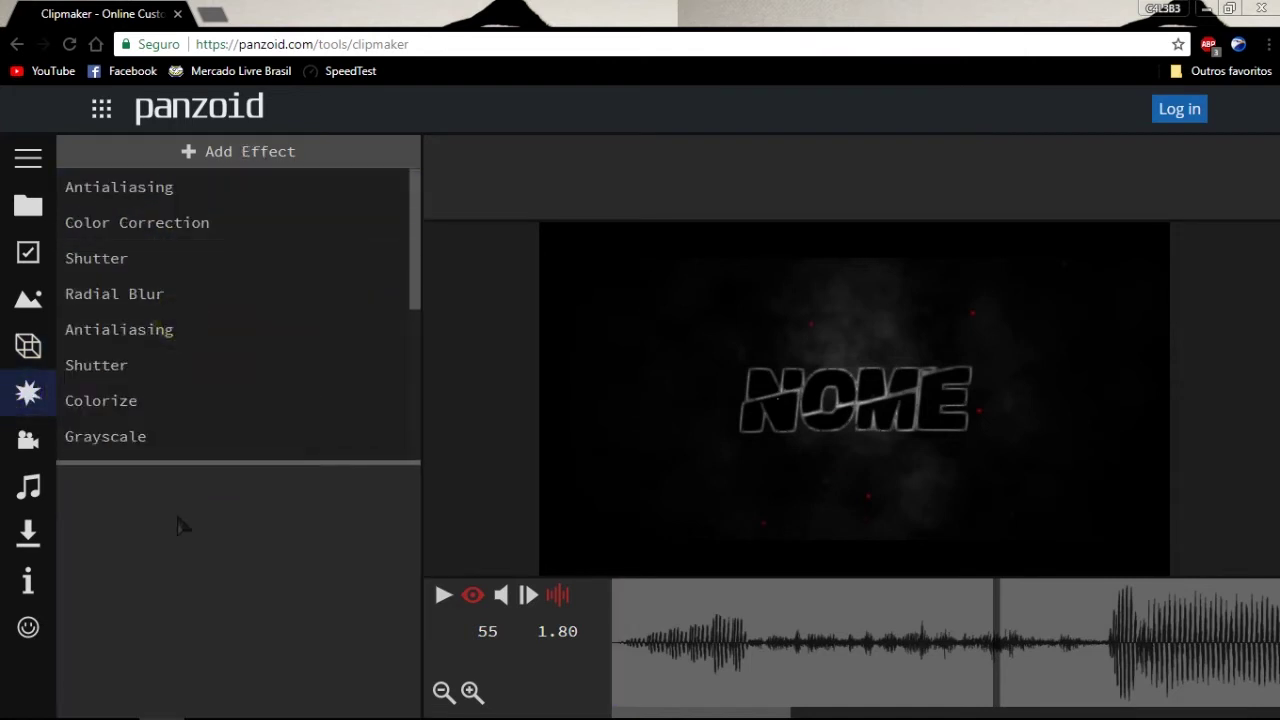
pyautogui.scroll(-2, 191, 380)
pyautogui.scroll(2, 191, 380)
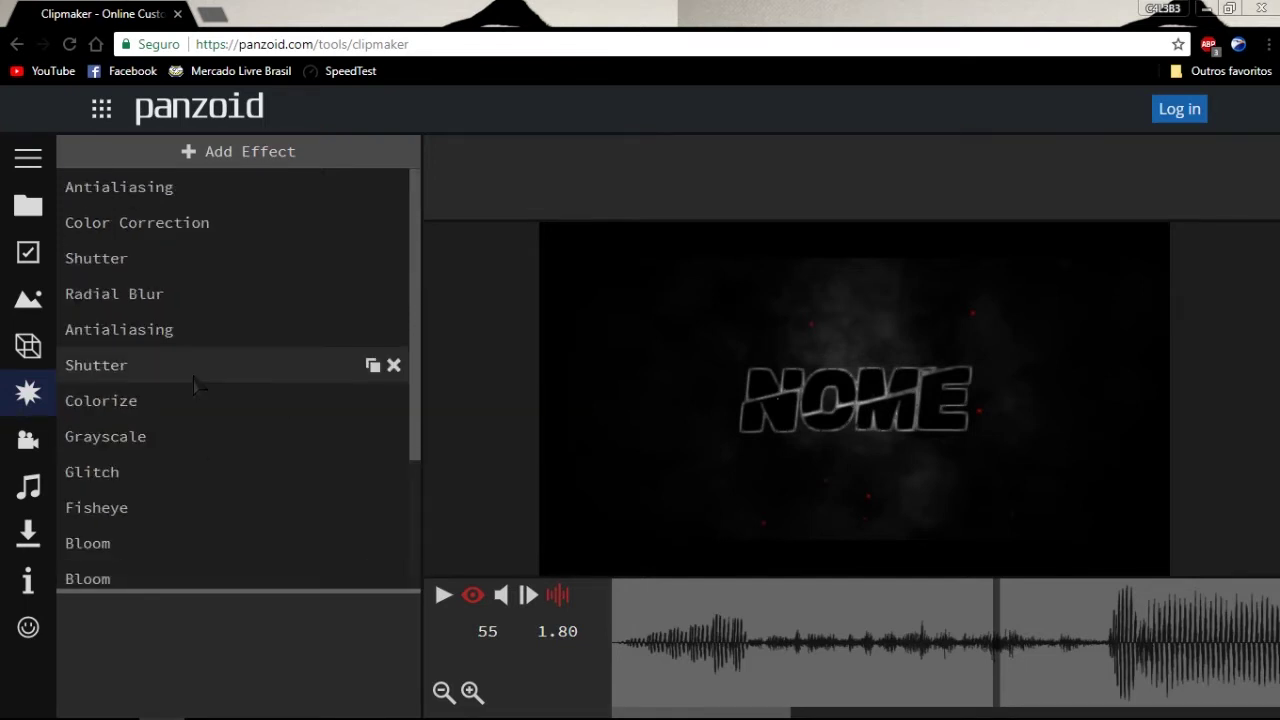
pyautogui.scroll(-2, 196, 380)
pyautogui.scroll(2, 198, 375)
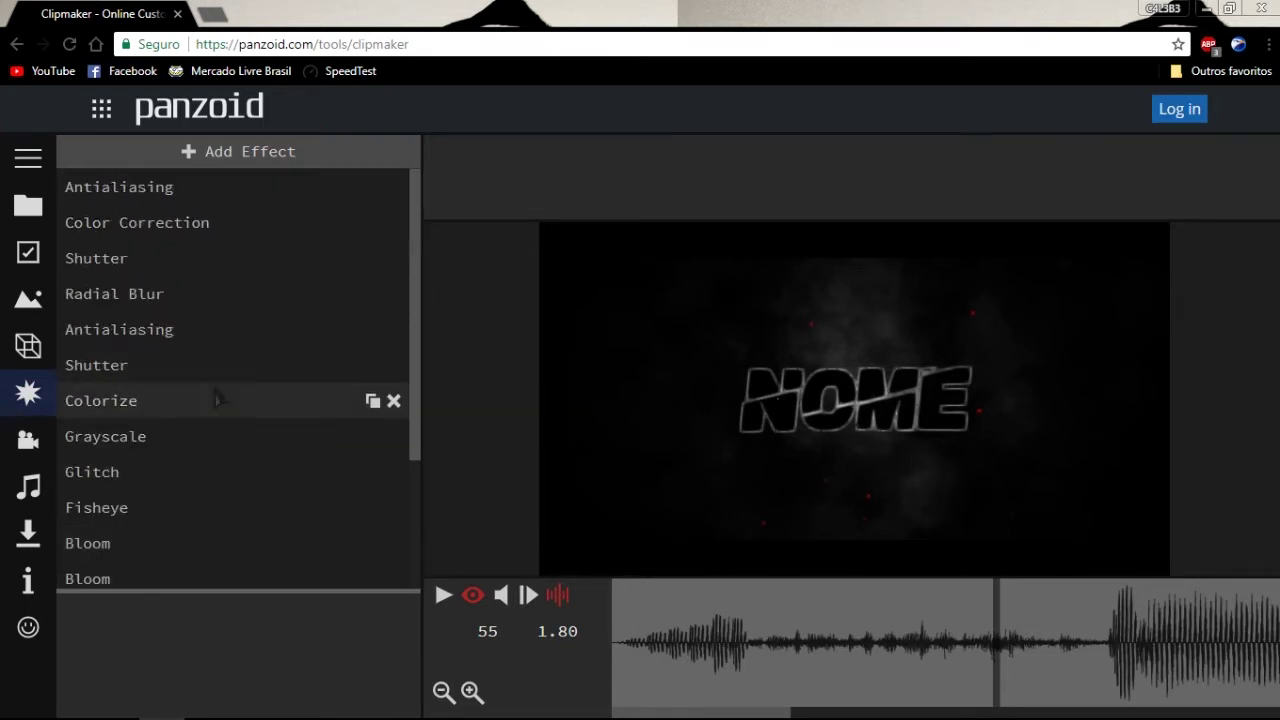
# Step: View the settings of the last Shutter effect and the Box Blur effect, and return to the start of the effect list
pyautogui.scroll(-2, 210, 390)
pyautogui.click(195, 571)
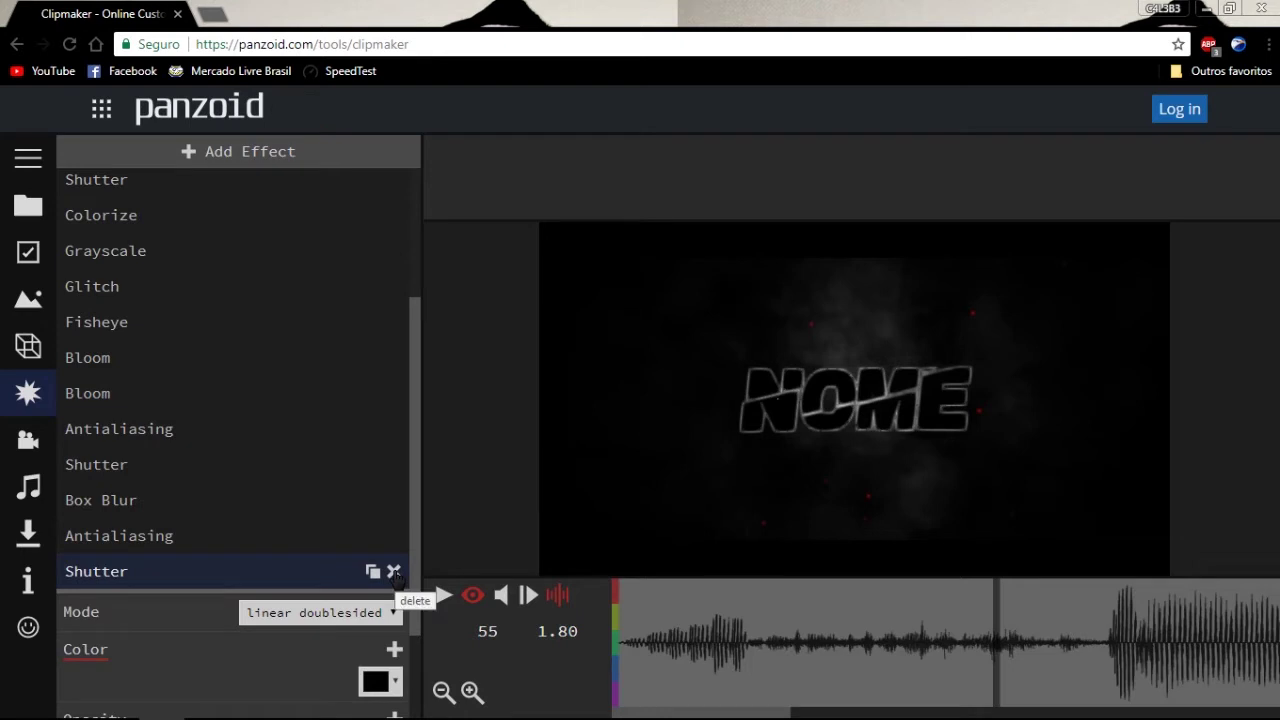
pyautogui.click(152, 508)
pyautogui.scroll(2, 155, 428)
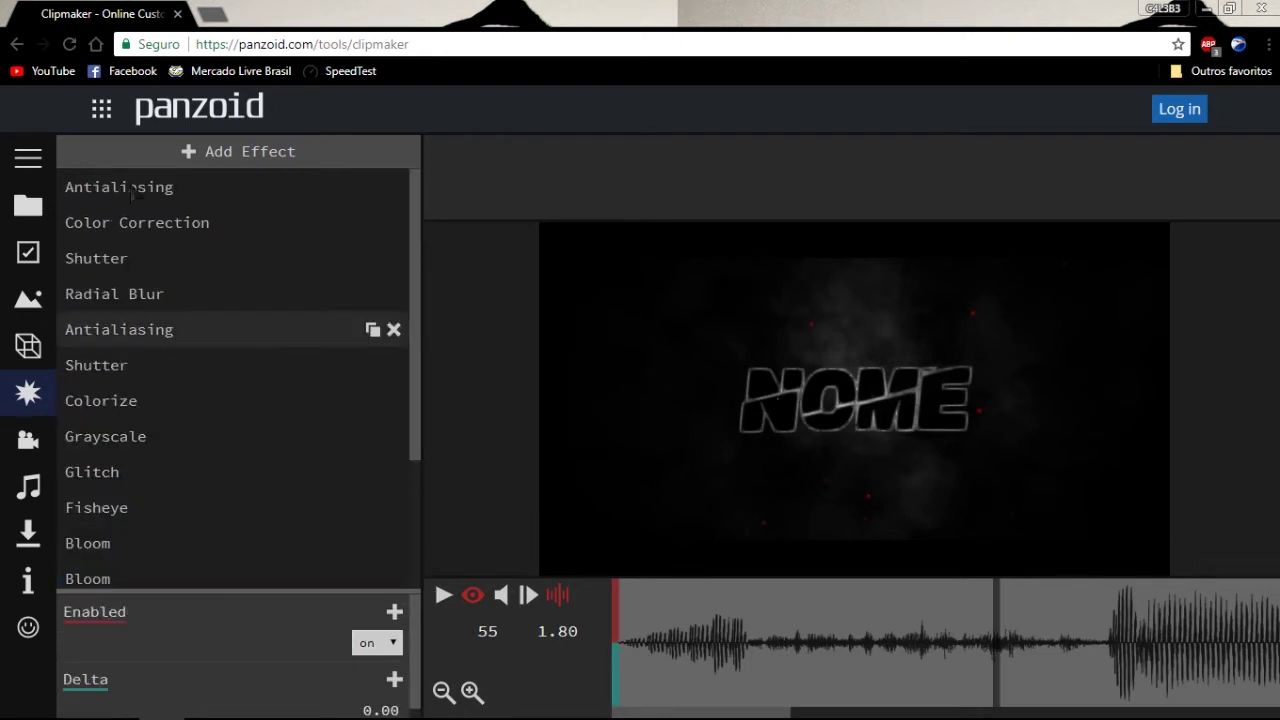
# Step: Browse the catalogue of effects that can be added, including the Enhance and Distort categories, and close it without adding one
pyautogui.click(199, 151)
pyautogui.scroll(-9, 145, 455)
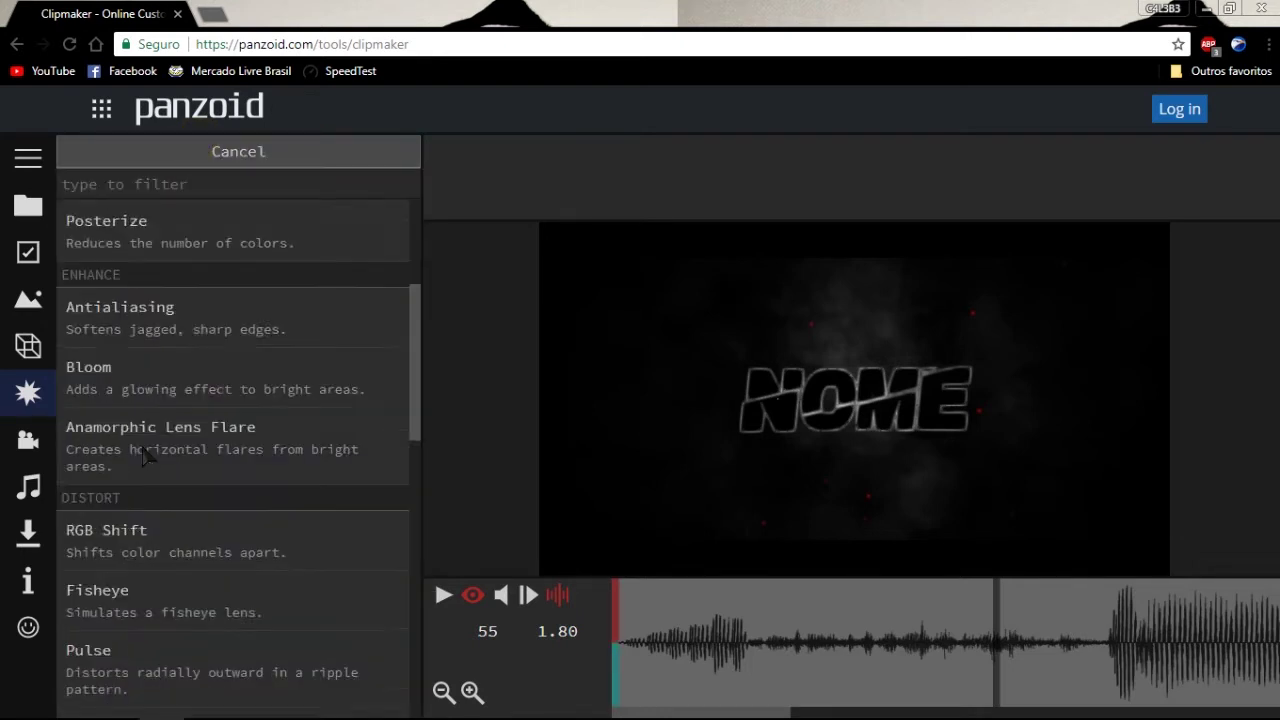
pyautogui.scroll(-3, 145, 455)
pyautogui.scroll(10, 145, 455)
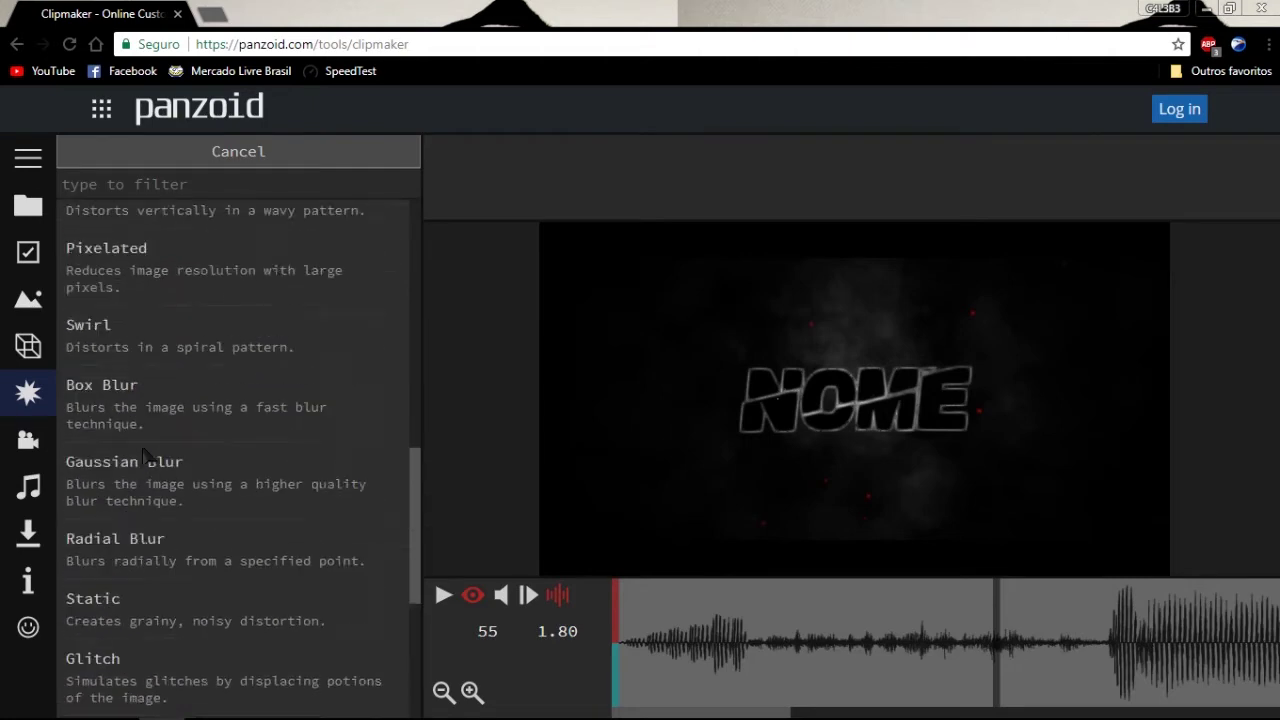
pyautogui.scroll(-15, 145, 455)
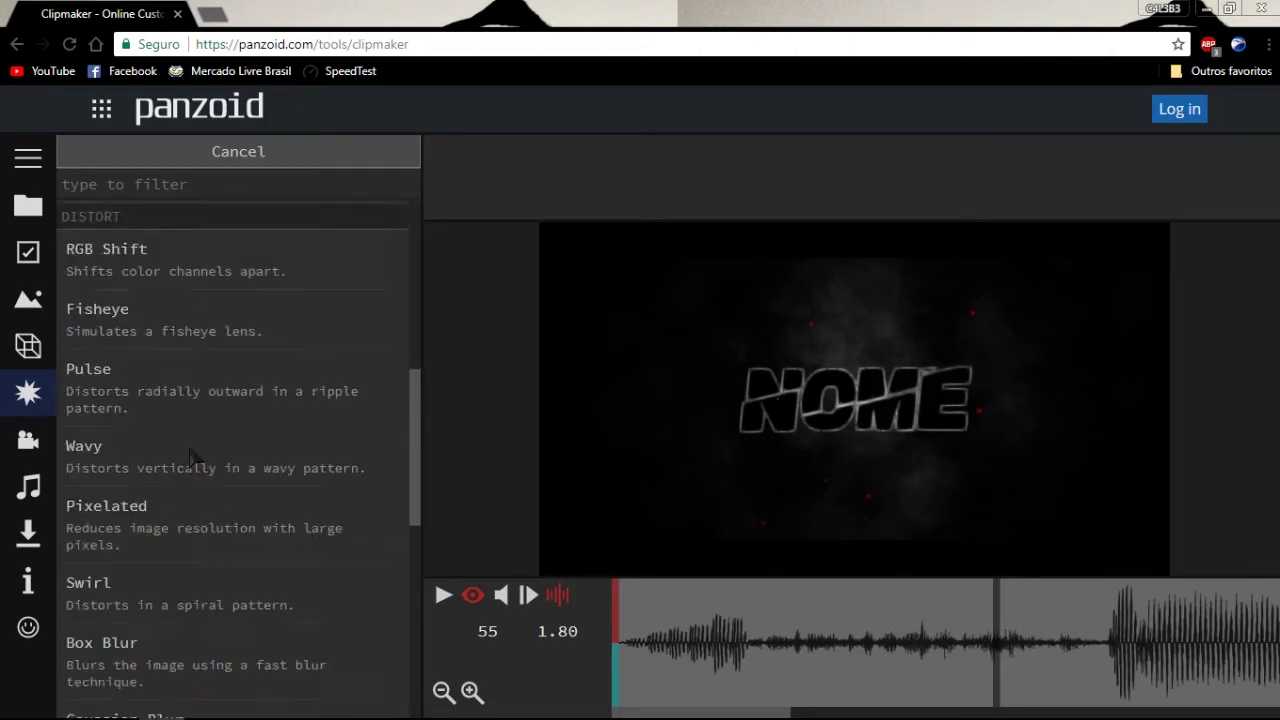
pyautogui.click(208, 153)
# Step: View the camera animation settings and return to the project's effects
pyautogui.click(20, 446)
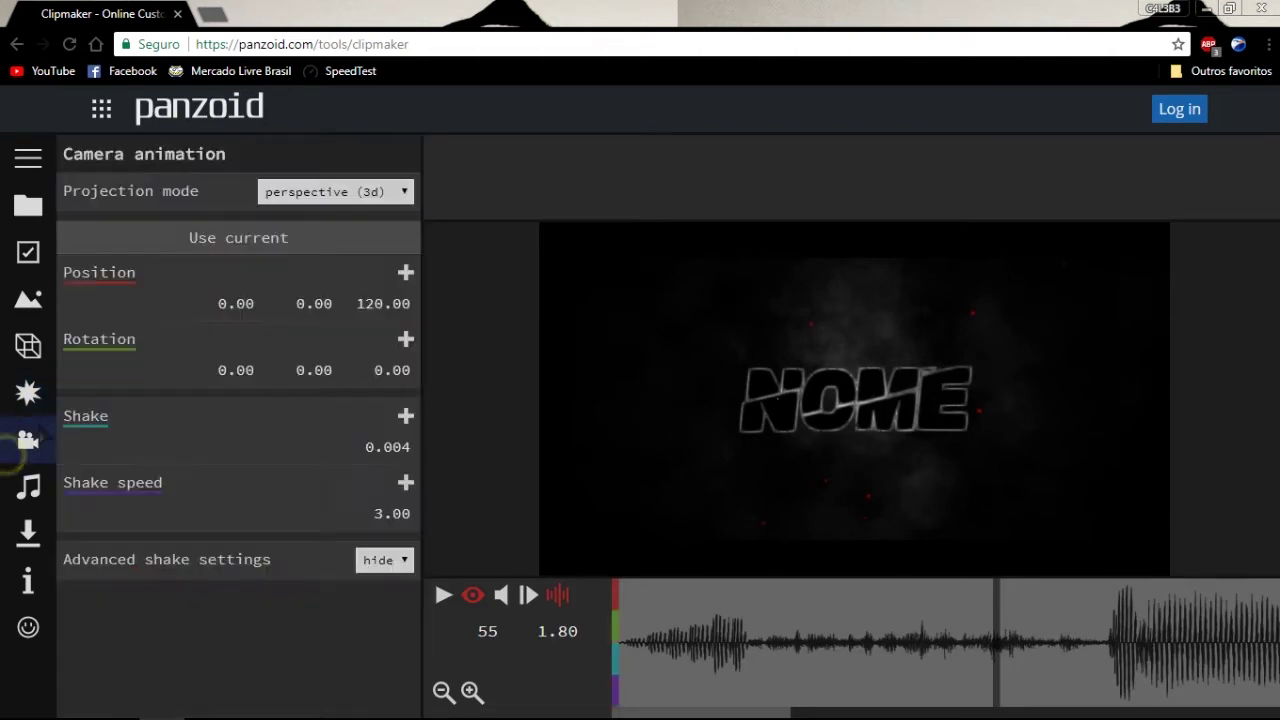
pyautogui.click(26, 392)
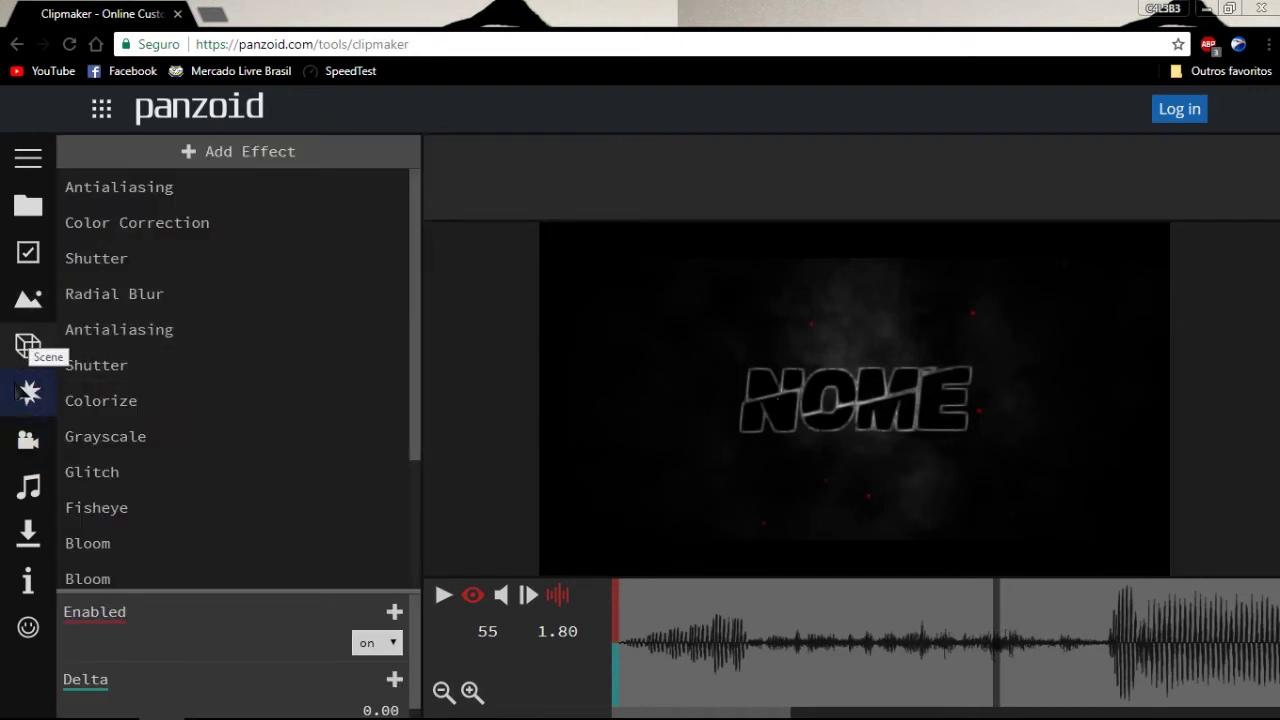